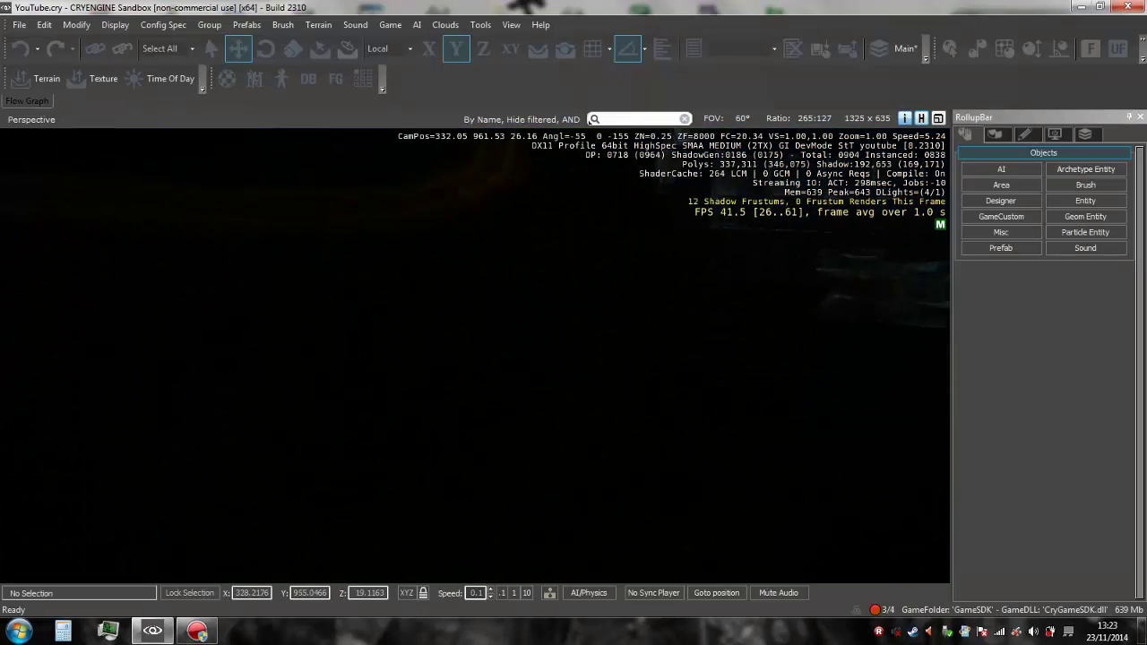
# - Playtest the level in game mode by walking to the hut beside the campfire and shooting the AI character on its porch
pyautogui.moveTo(738, 523); pyautogui.dragTo(738, 506, button='right')
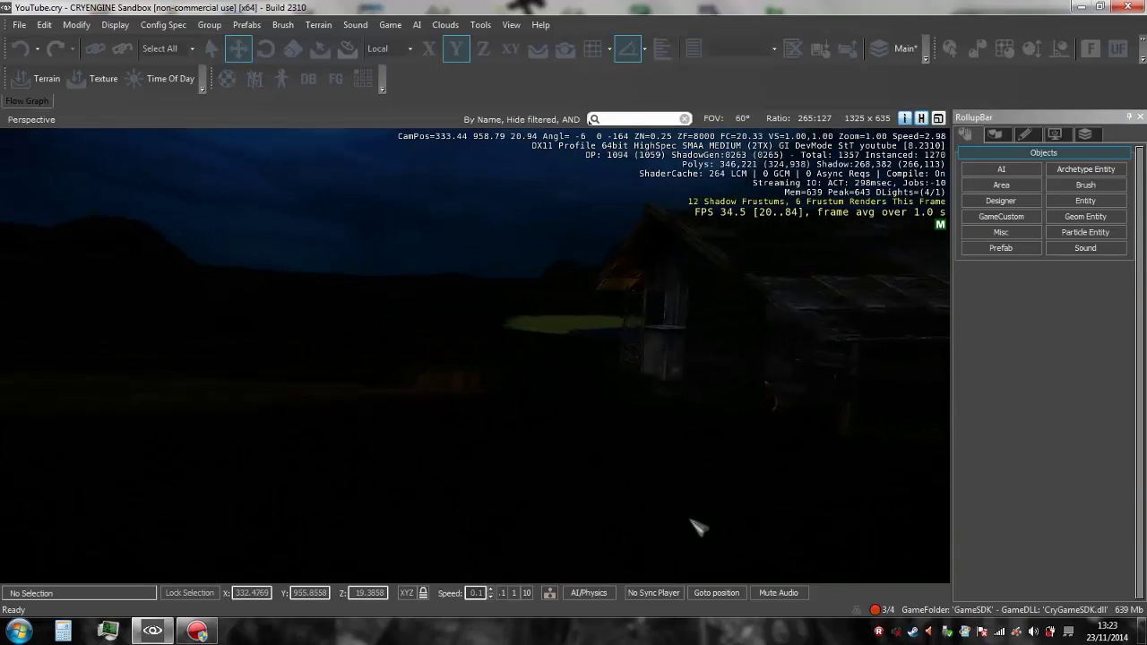
pyautogui.hotkey('ctrl', 'g')
pyautogui.press('w')
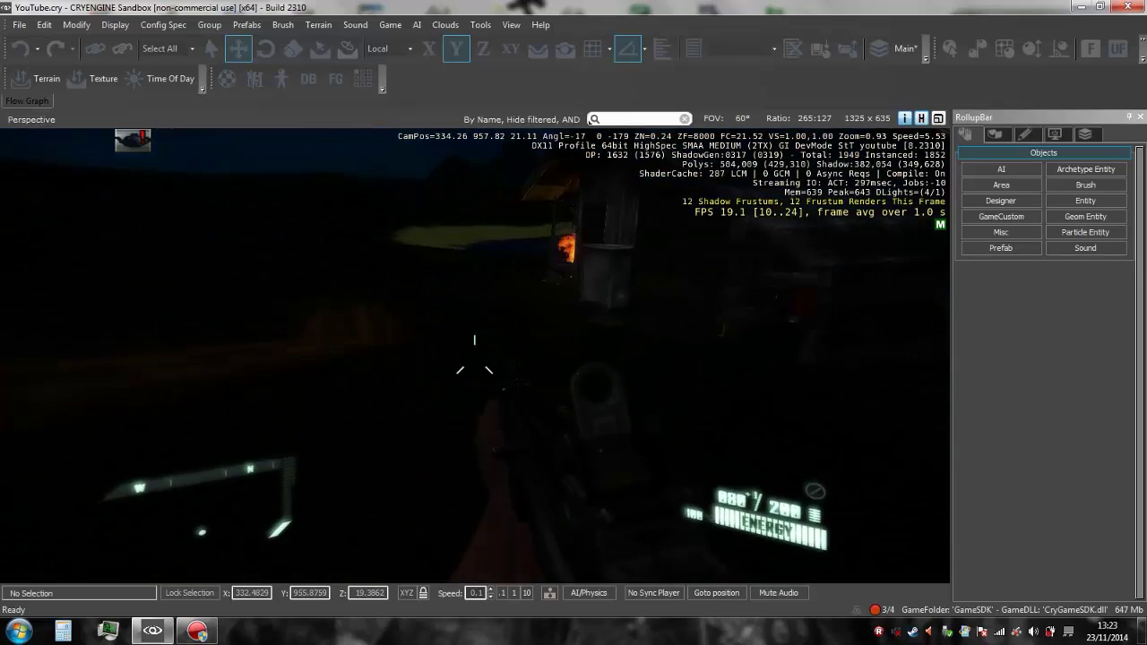
pyautogui.press('w')
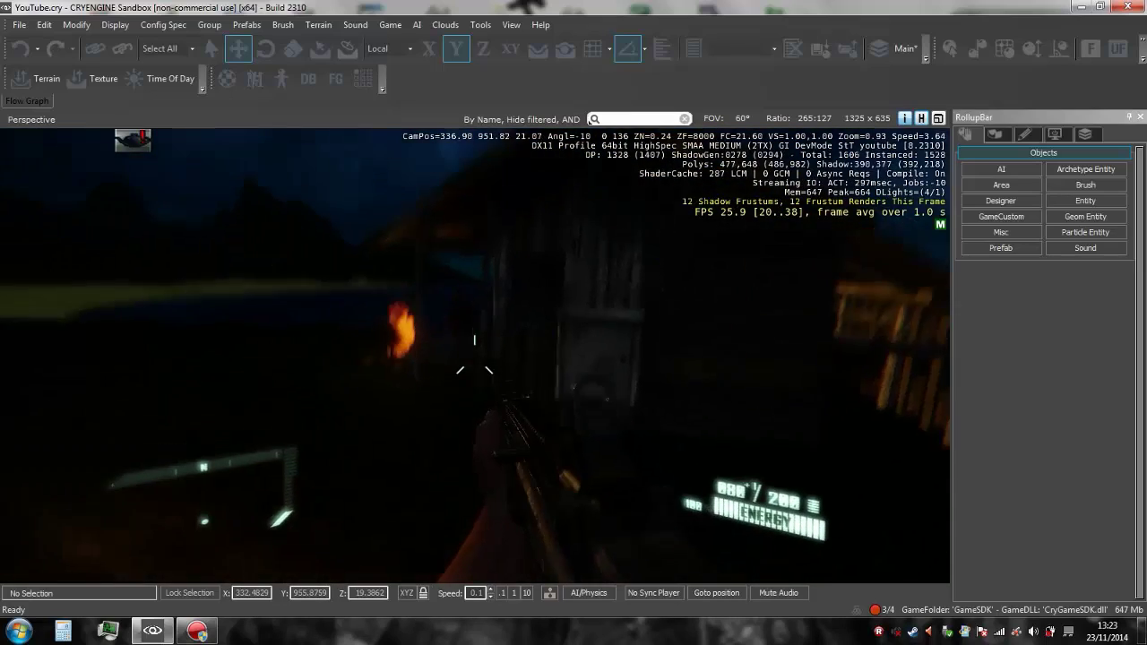
pyautogui.press('w')
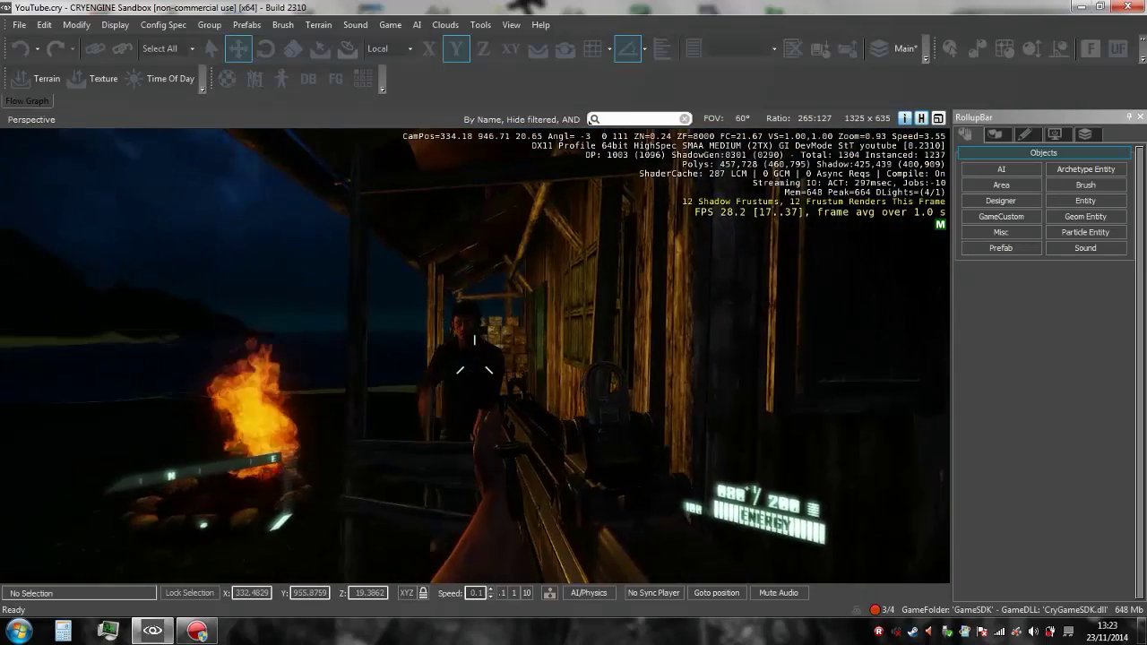
pyautogui.press('s')
pyautogui.click(475, 362)
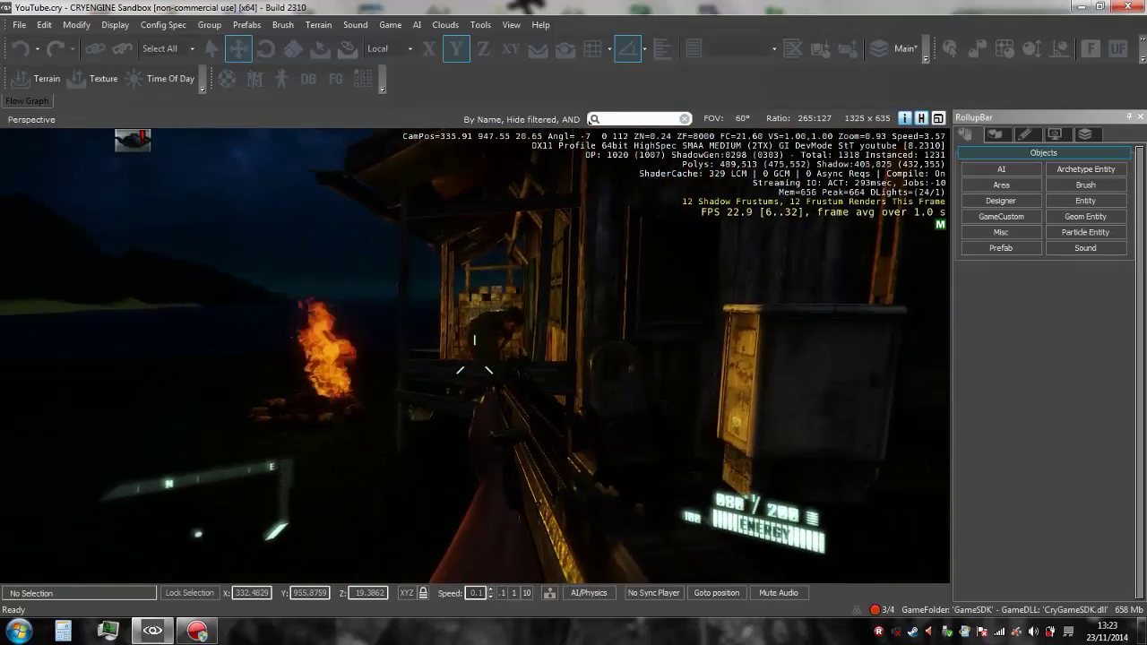
pyautogui.press('w')
pyautogui.press('a')
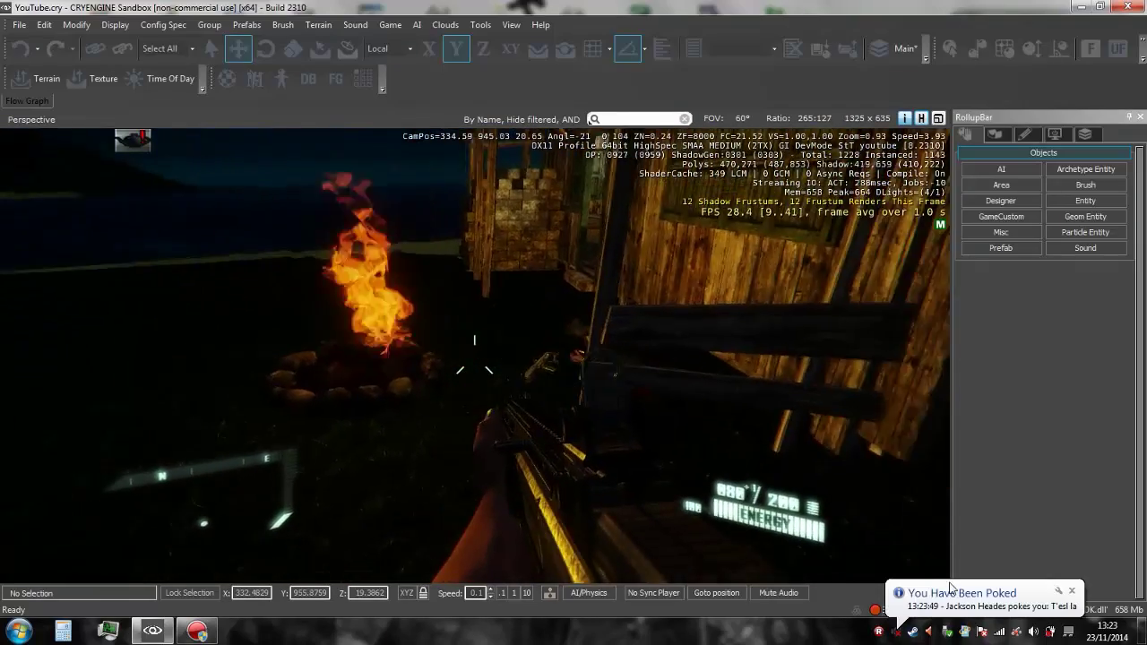
# - Examine the fallen character and the weapons dropped beside the hut from several positions around the campfire
pyautogui.press('w')
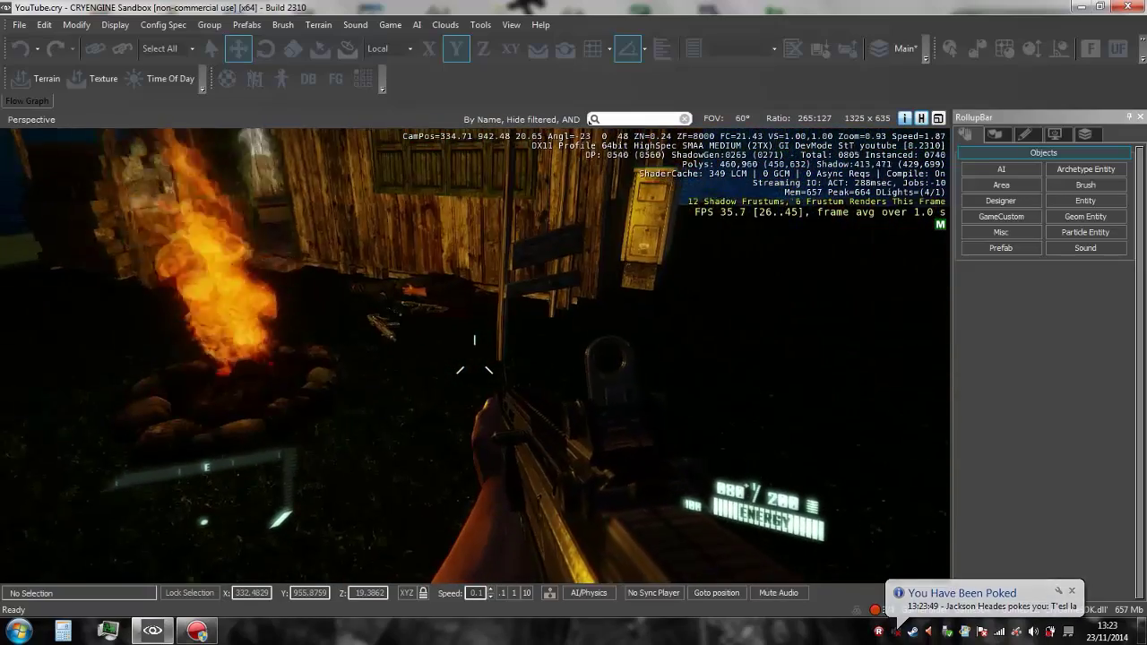
pyautogui.press('w')
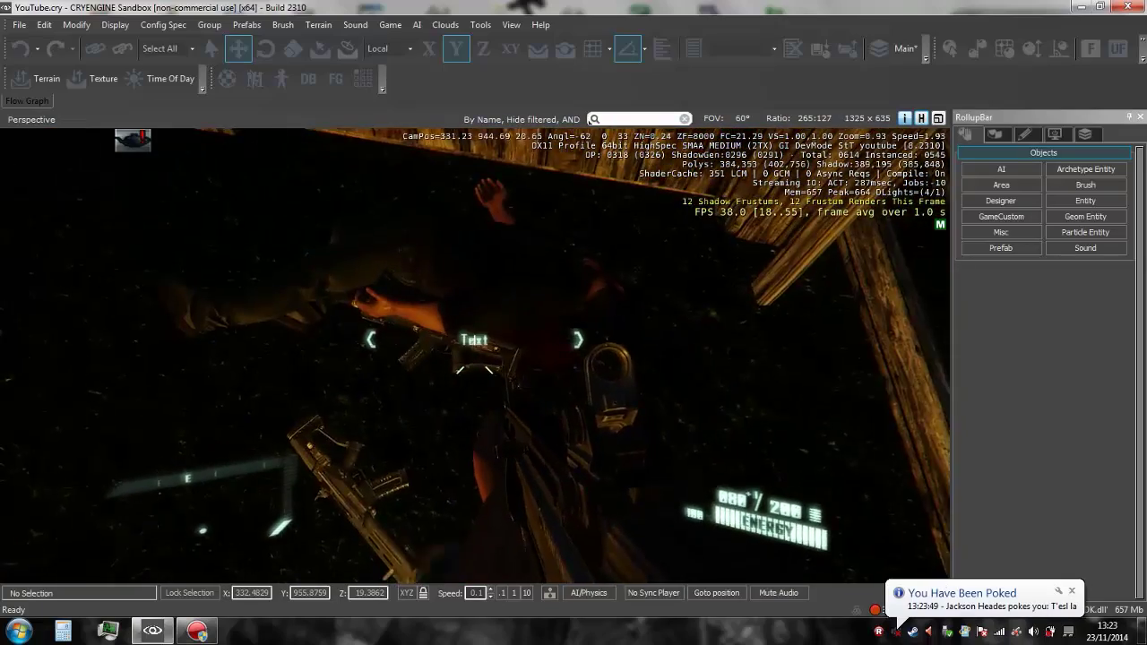
pyautogui.press('s')
pyautogui.press('d')
pyautogui.press('s')
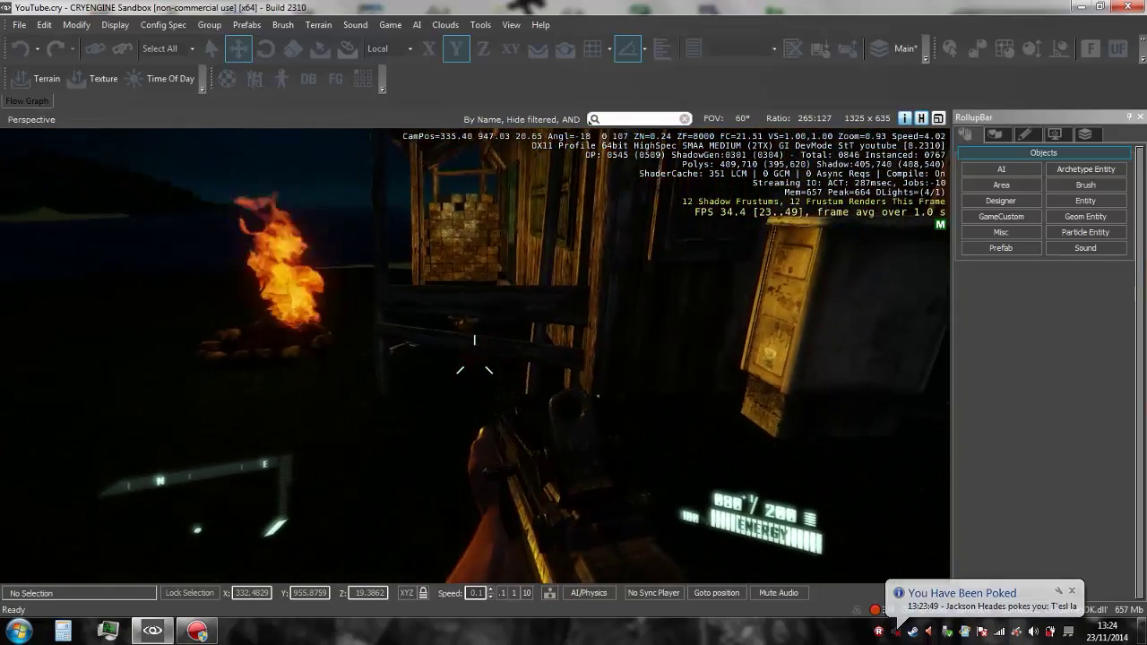
pyautogui.press('a')
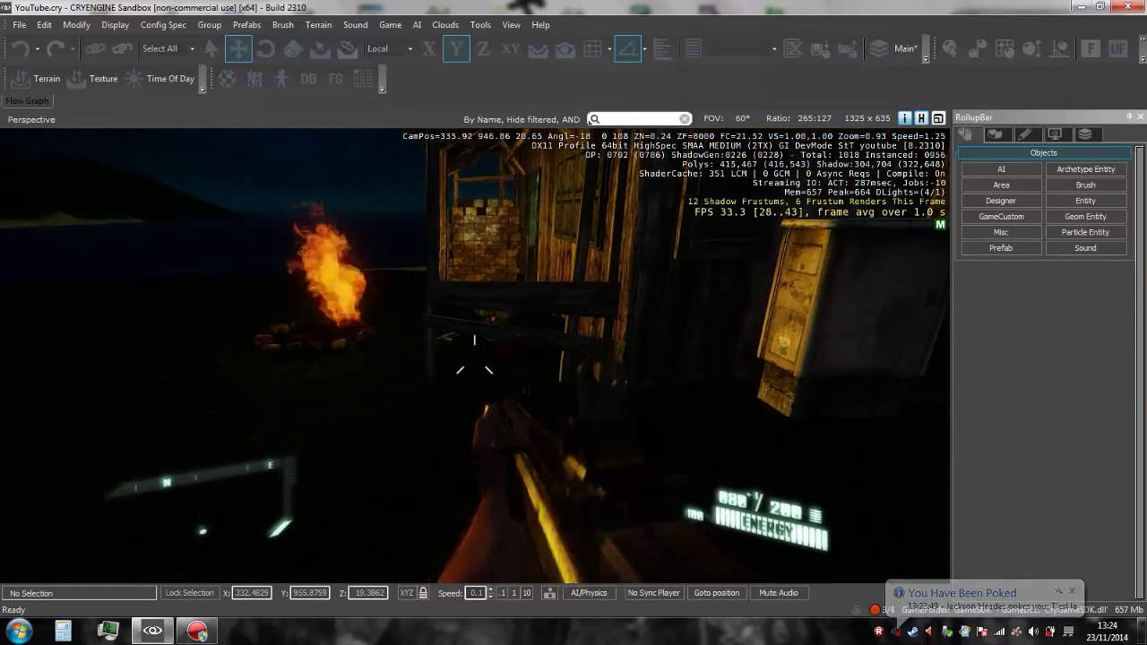
pyautogui.press('w')
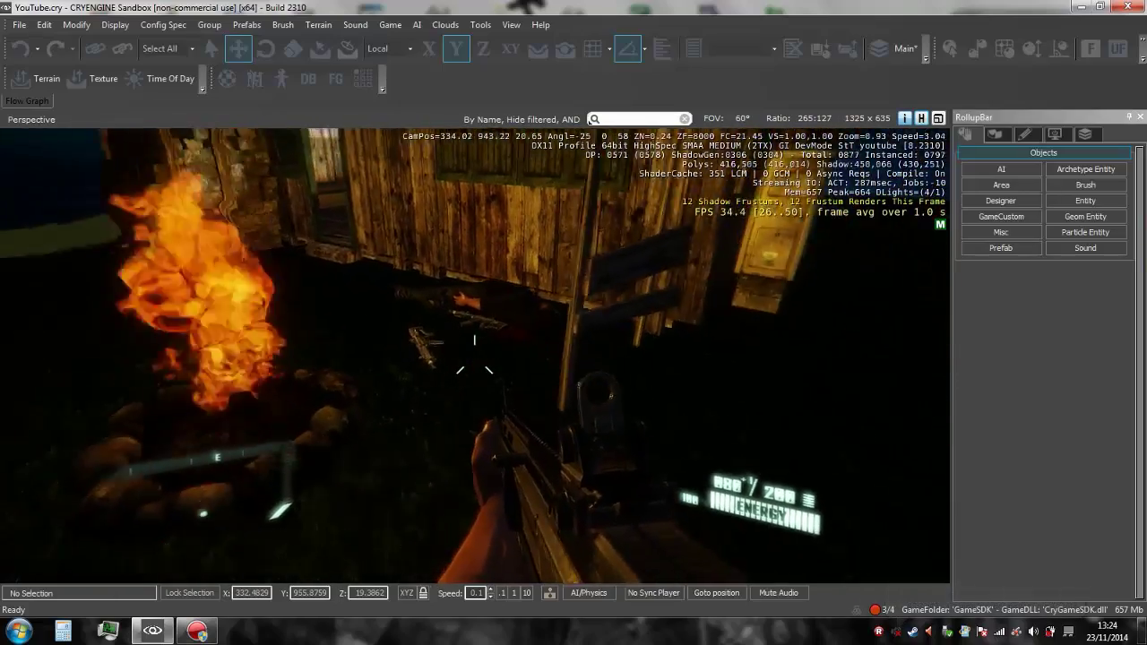
# - Leave game mode, return to the editor view of the hut and campfire, and dismiss the chat notification
pyautogui.press('Escape')
pyautogui.moveTo(609, 504); pyautogui.dragTo(346, 498, button='right')
pyautogui.press('w')
pyautogui.press('s')
pyautogui.press('d')
pyautogui.press('s')
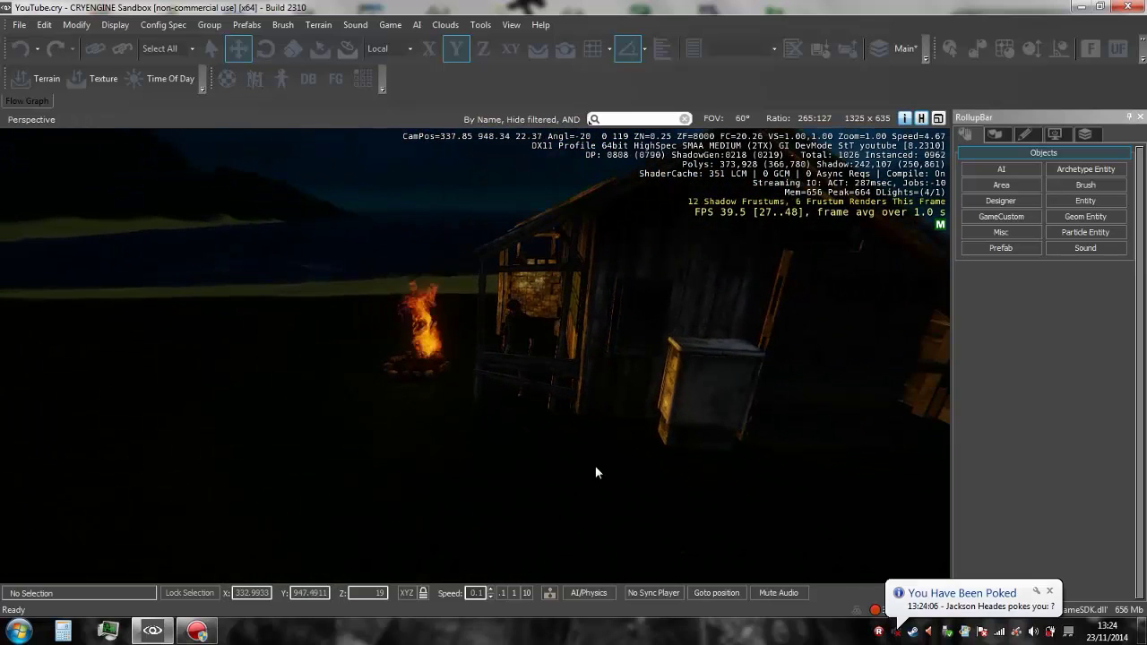
pyautogui.click(1049, 591)
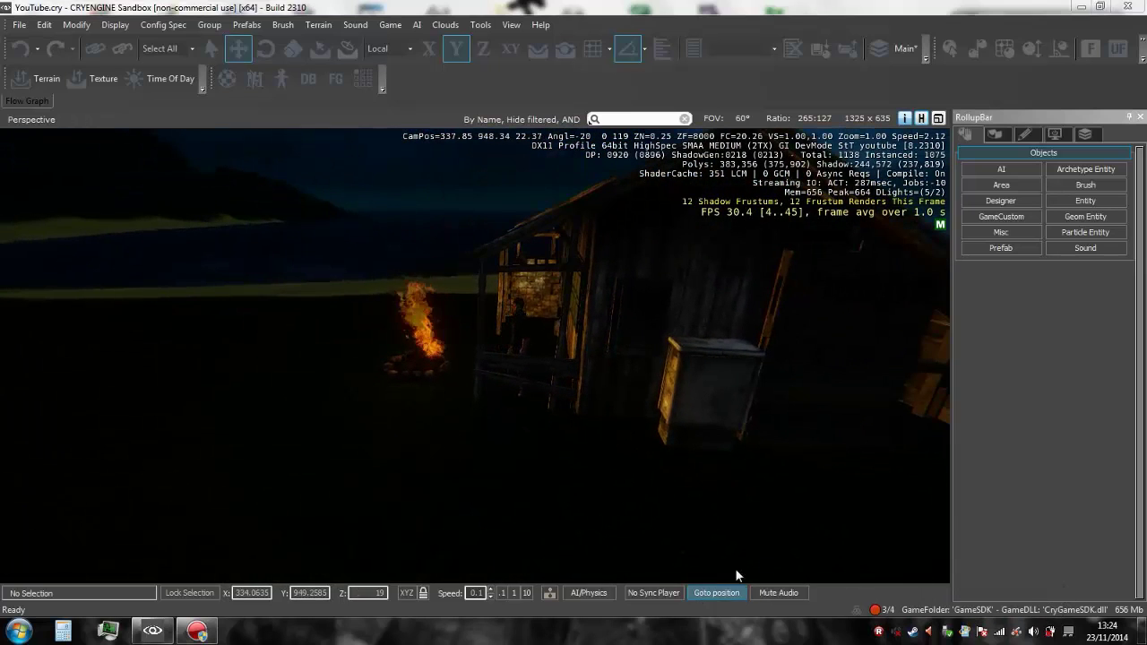
# - Select the Human character on the hut's porch and bring its entity properties into view
pyautogui.moveTo(521, 374); pyautogui.dragTo(566, 346, button='right')
pyautogui.press('a')
pyautogui.press('s')
pyautogui.press('w')
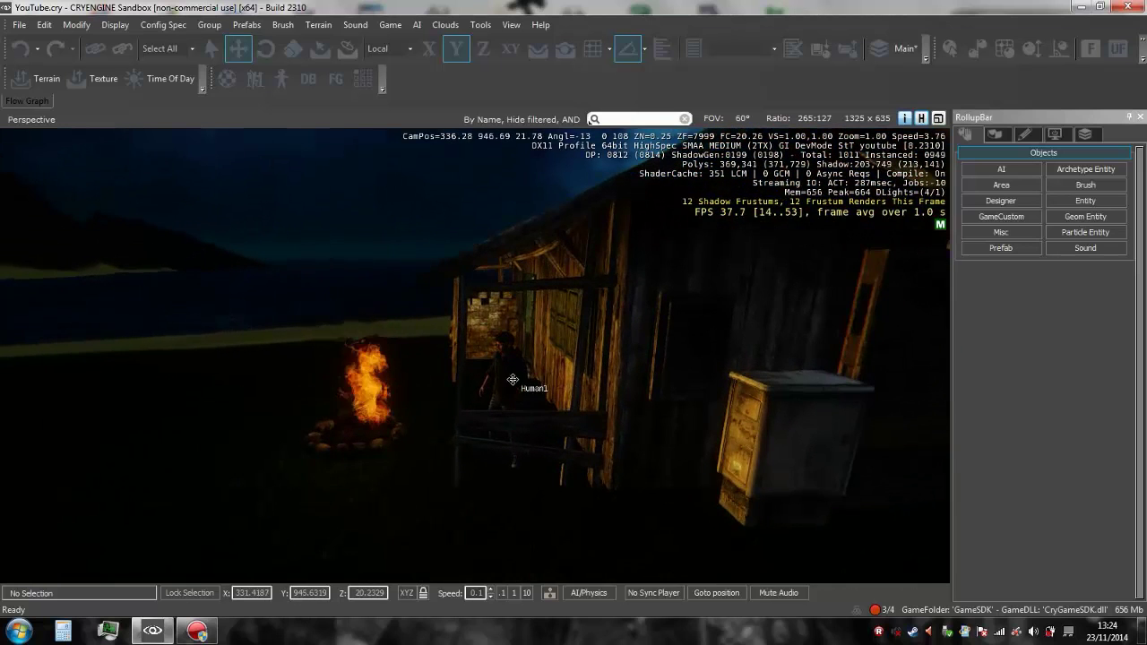
pyautogui.click(509, 381)
pyautogui.moveTo(1142, 312); pyautogui.dragTo(1114, 535)
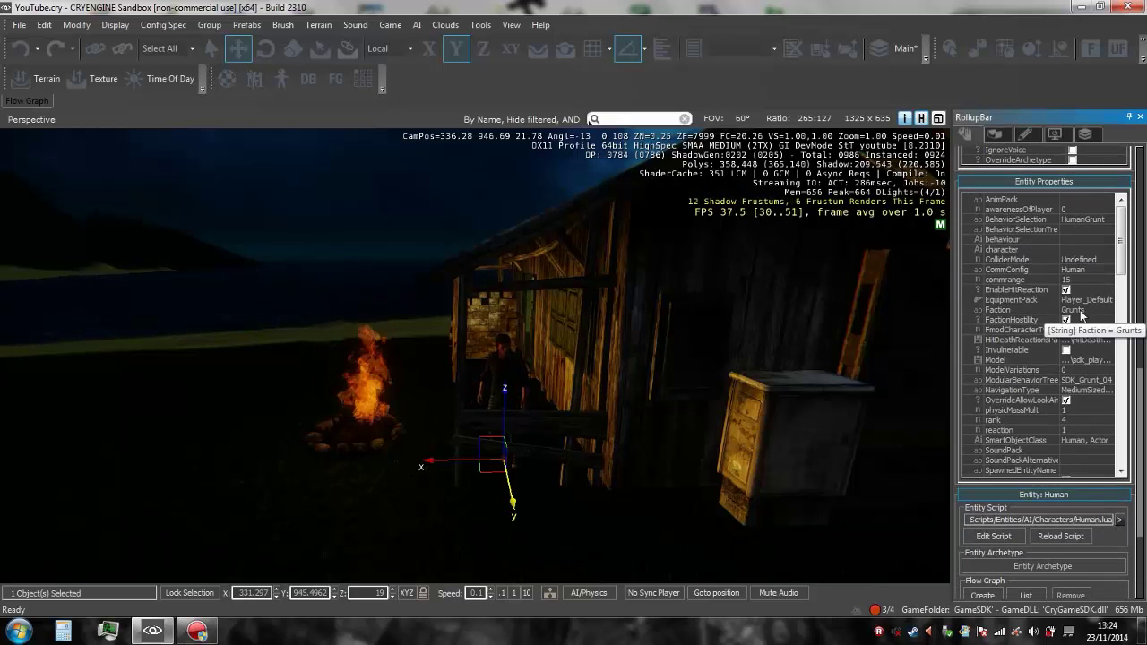
# - Set the selected character's Faction to Players
pyautogui.click(1005, 310)
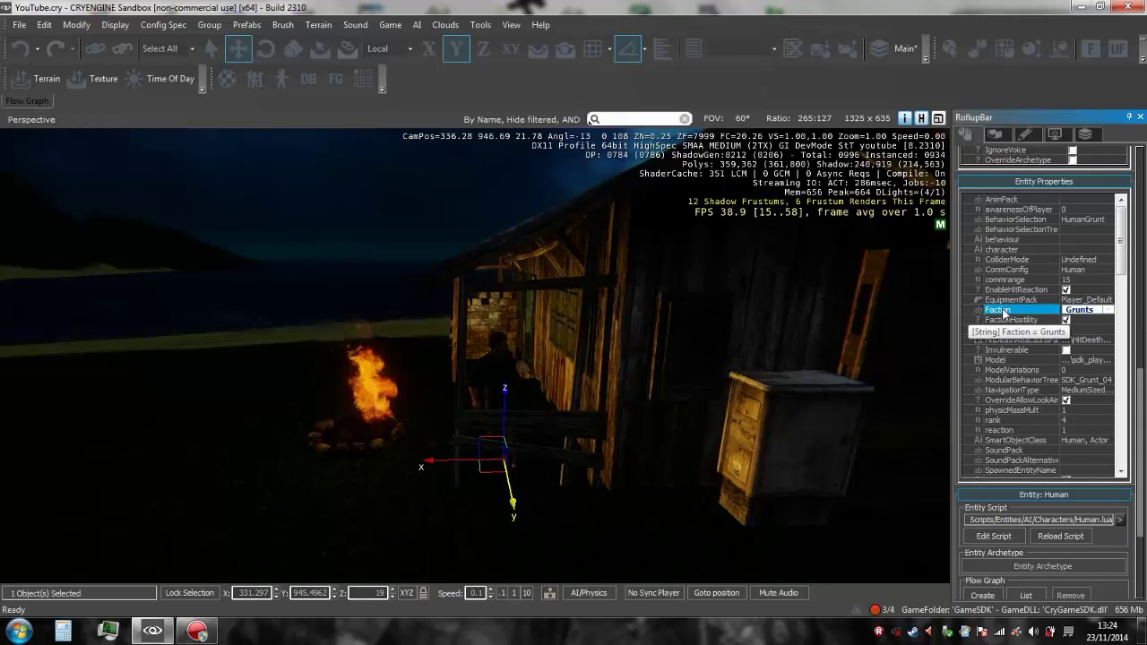
pyautogui.click(1075, 310)
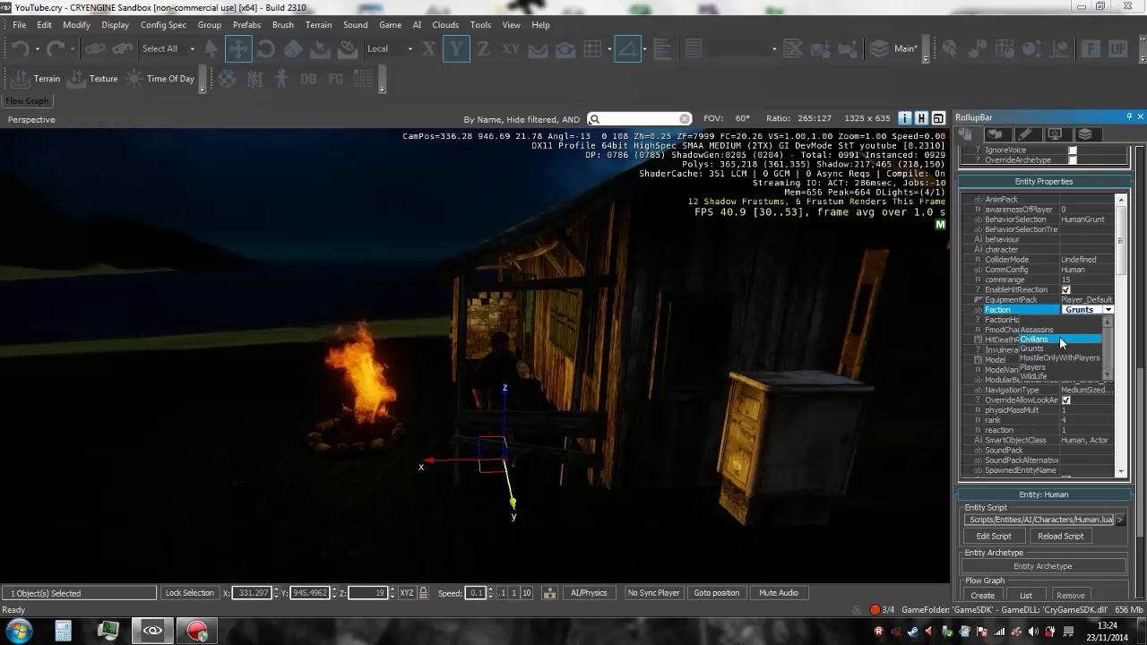
pyautogui.click(1061, 341)
pyautogui.click(1084, 311)
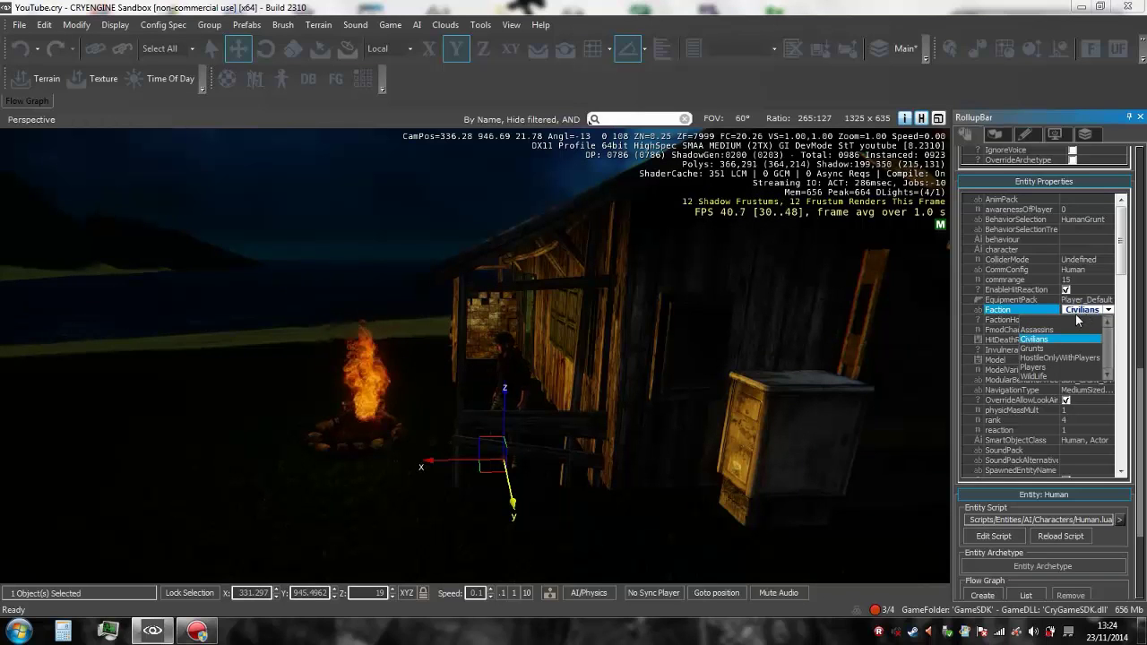
pyautogui.click(1040, 367)
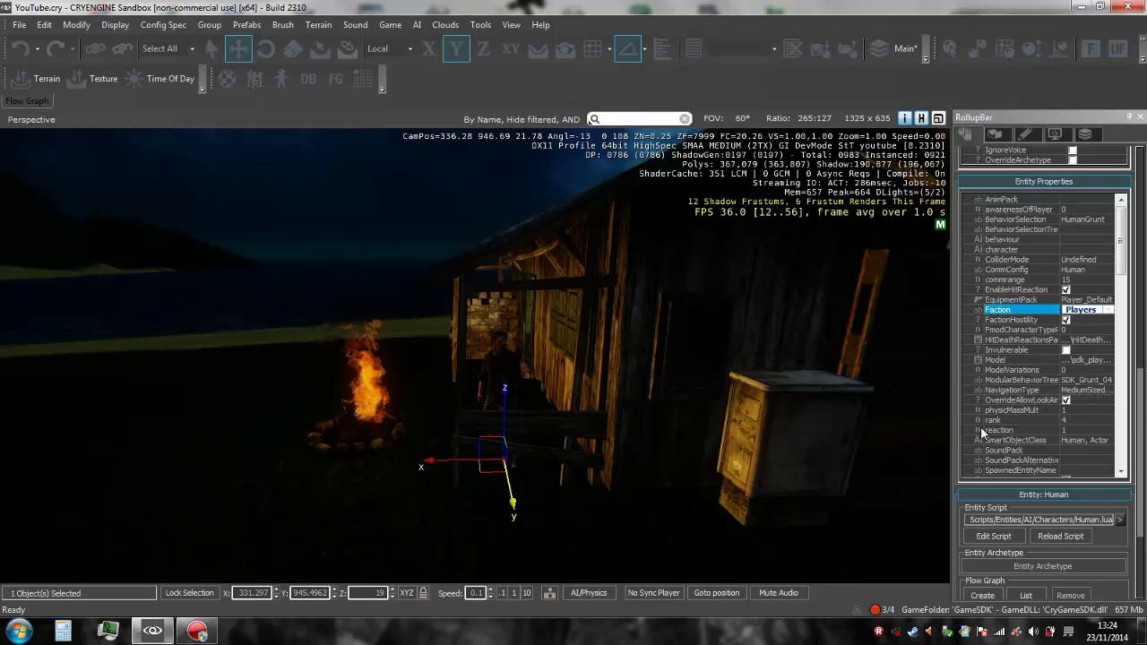
pyautogui.click(1078, 310)
pyautogui.click(1077, 314)
pyautogui.click(1077, 321)
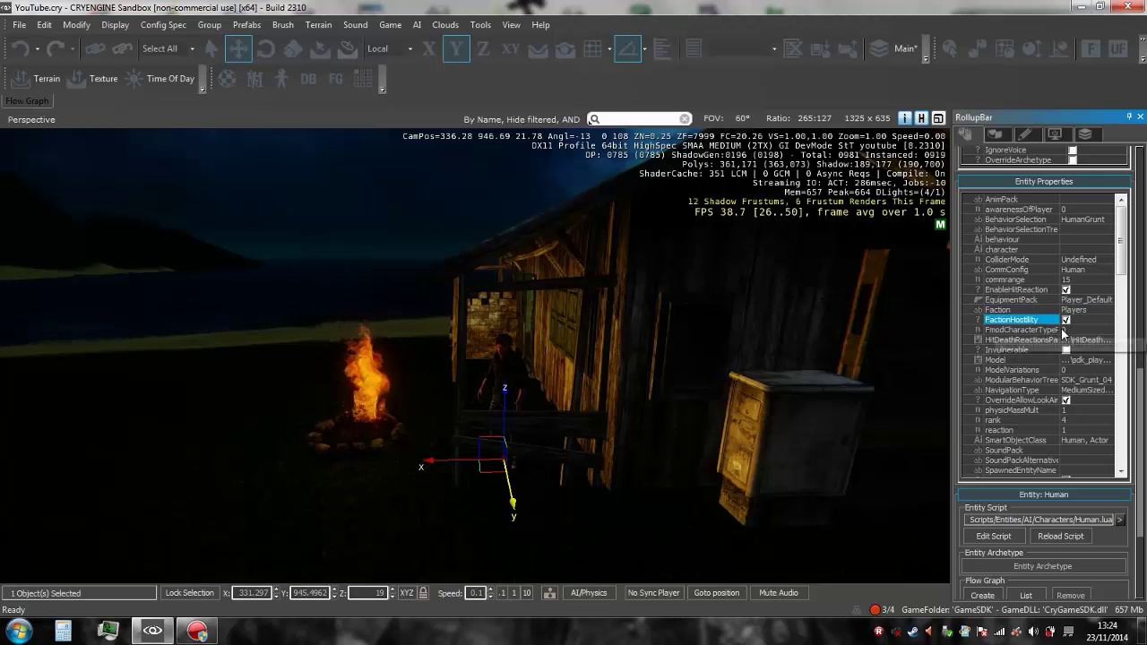
# - Open the equipment pack editor from the character's EquipmentPack property and dismiss the added-ammo notice
pyautogui.click(1100, 300)
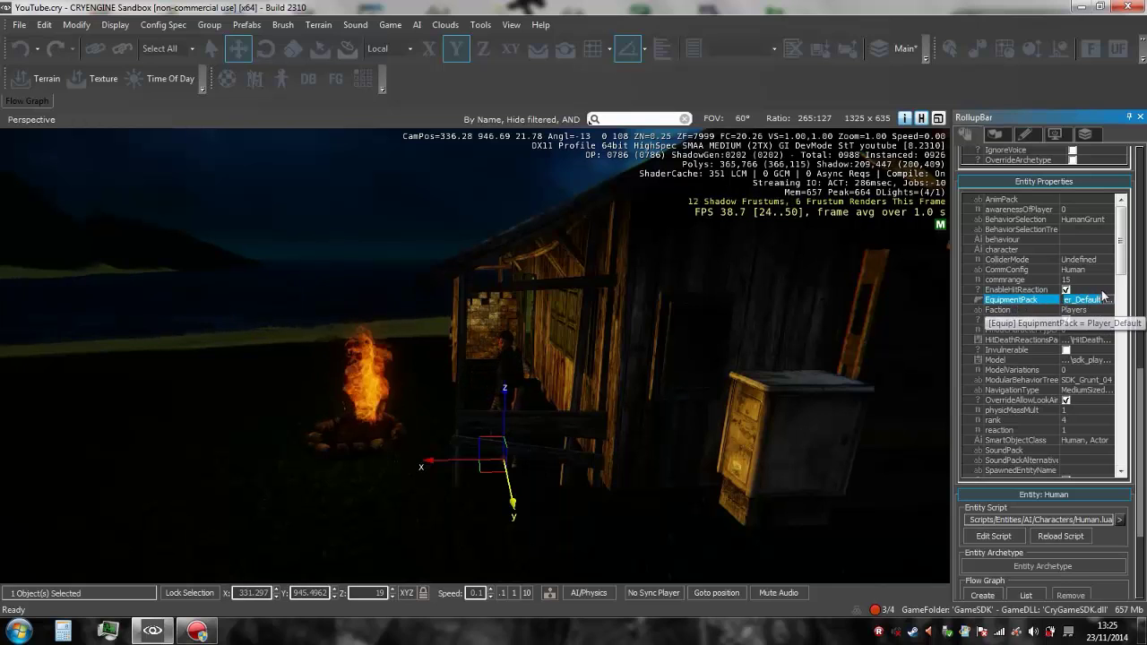
pyautogui.click(1108, 300)
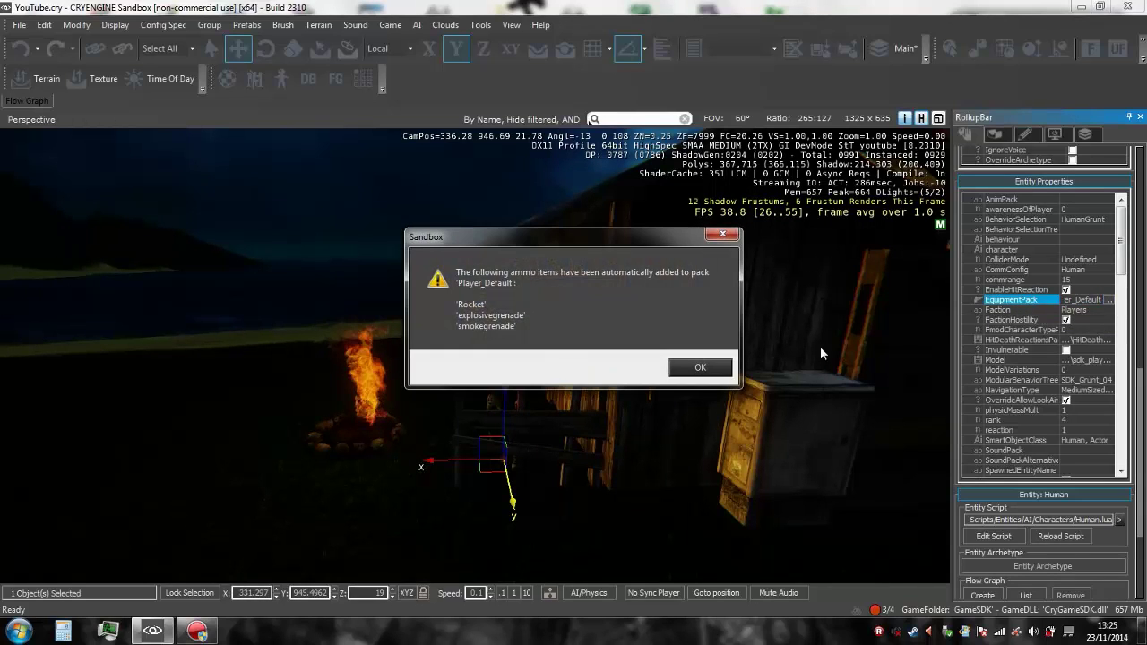
pyautogui.click(719, 371)
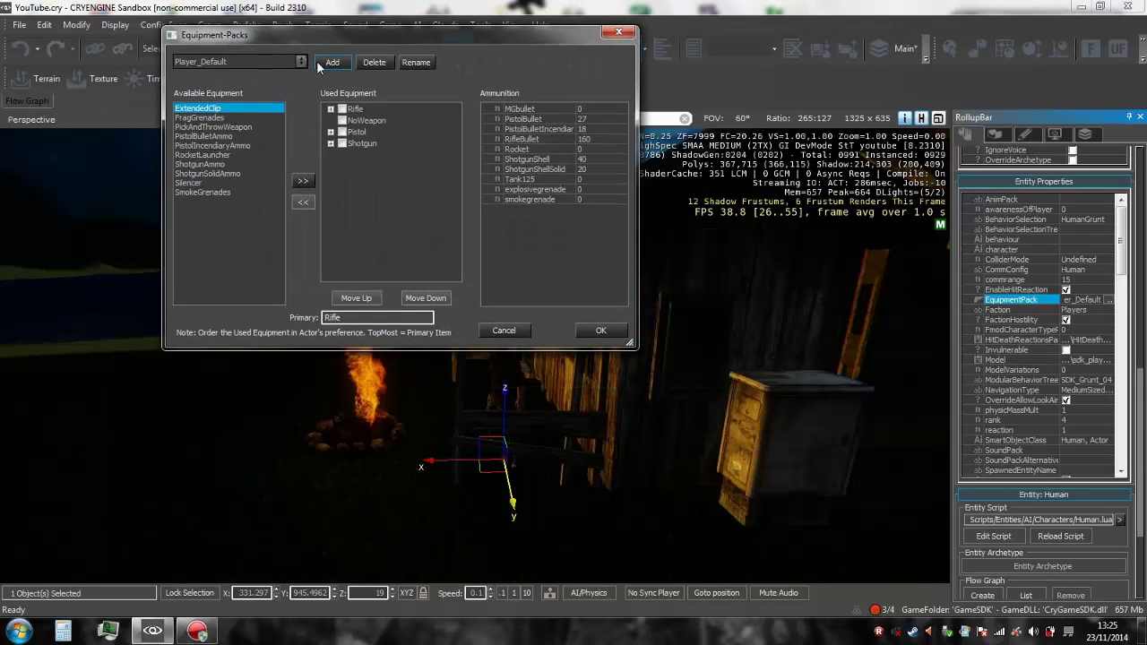
# - Switch to the Empty equipment pack and examine its used equipment
pyautogui.click(271, 62)
pyautogui.click(271, 62)
pyautogui.click(270, 62)
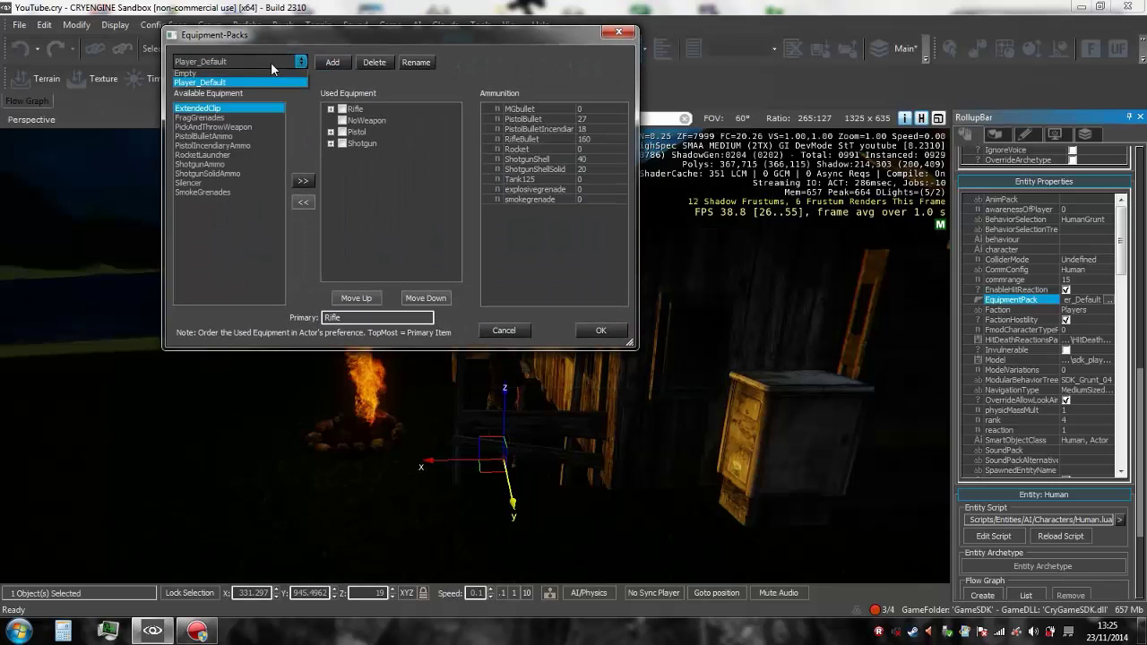
pyautogui.click(251, 74)
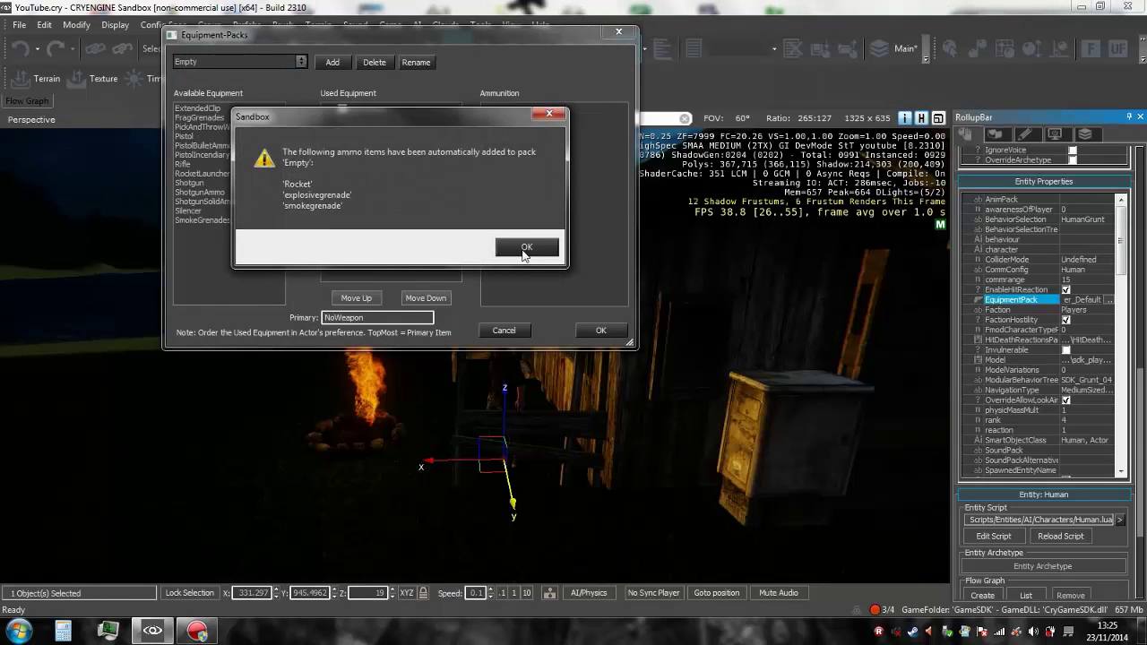
pyautogui.click(525, 247)
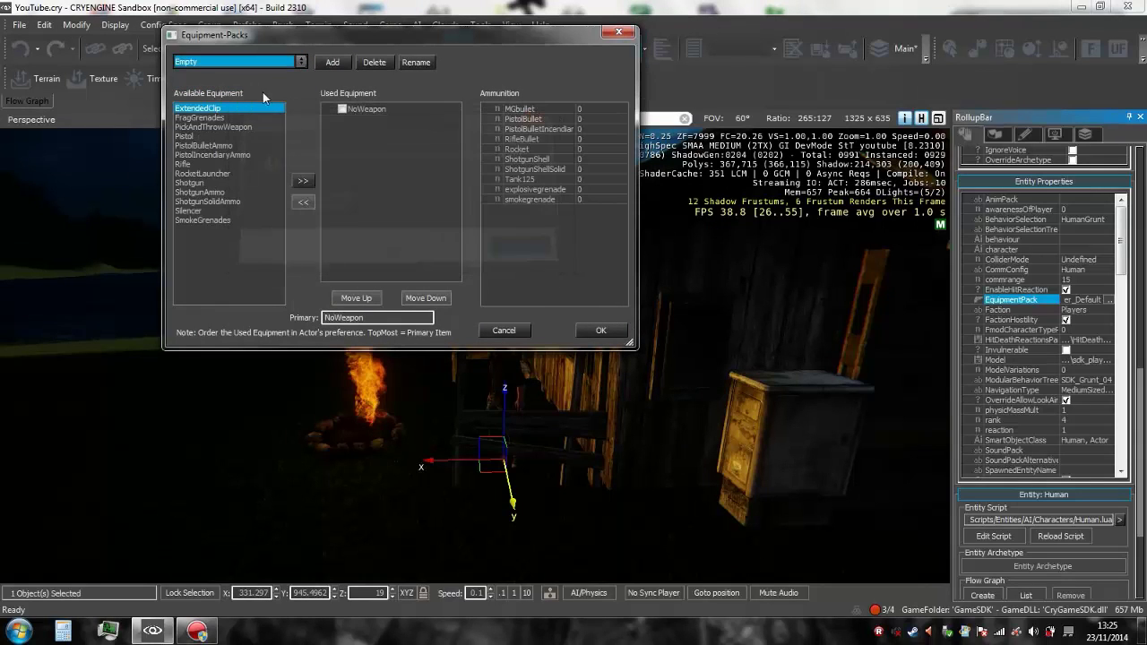
pyautogui.click(342, 110)
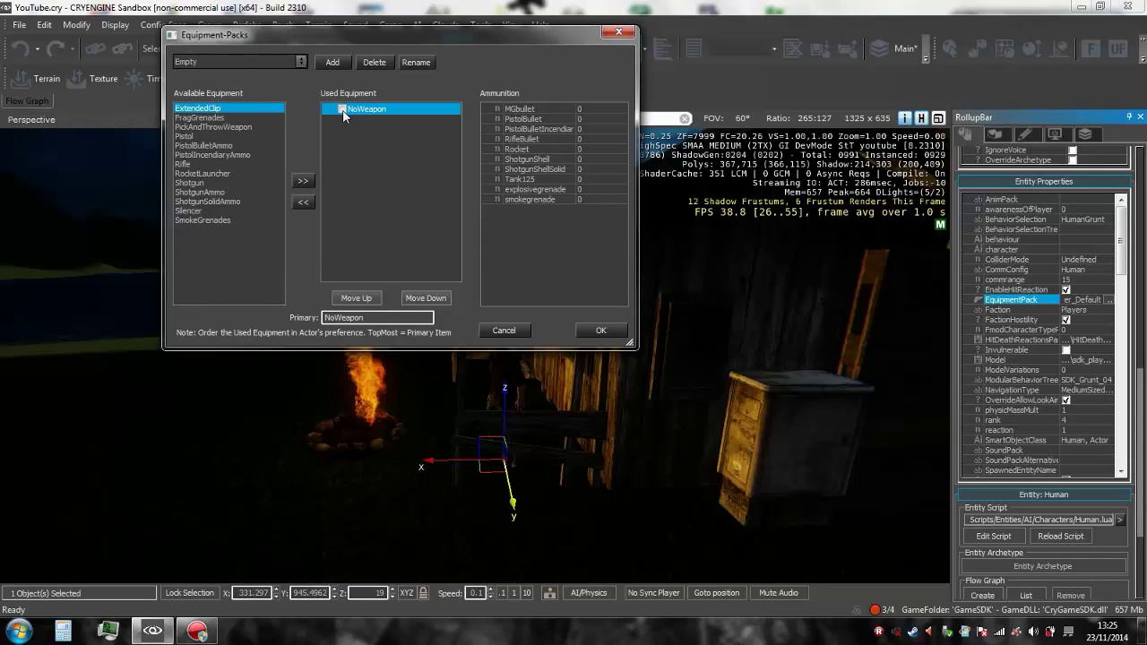
# - Add a new equipment pack named Guard and accept its automatically added ammo items
pyautogui.click(337, 63)
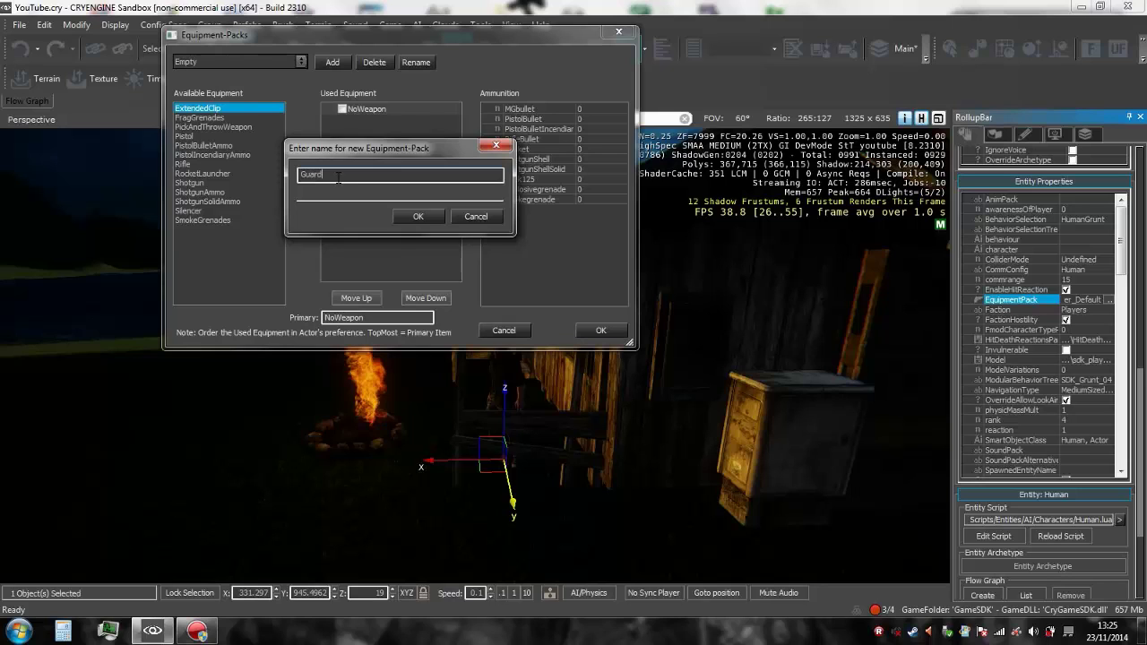
pyautogui.click(416, 216)
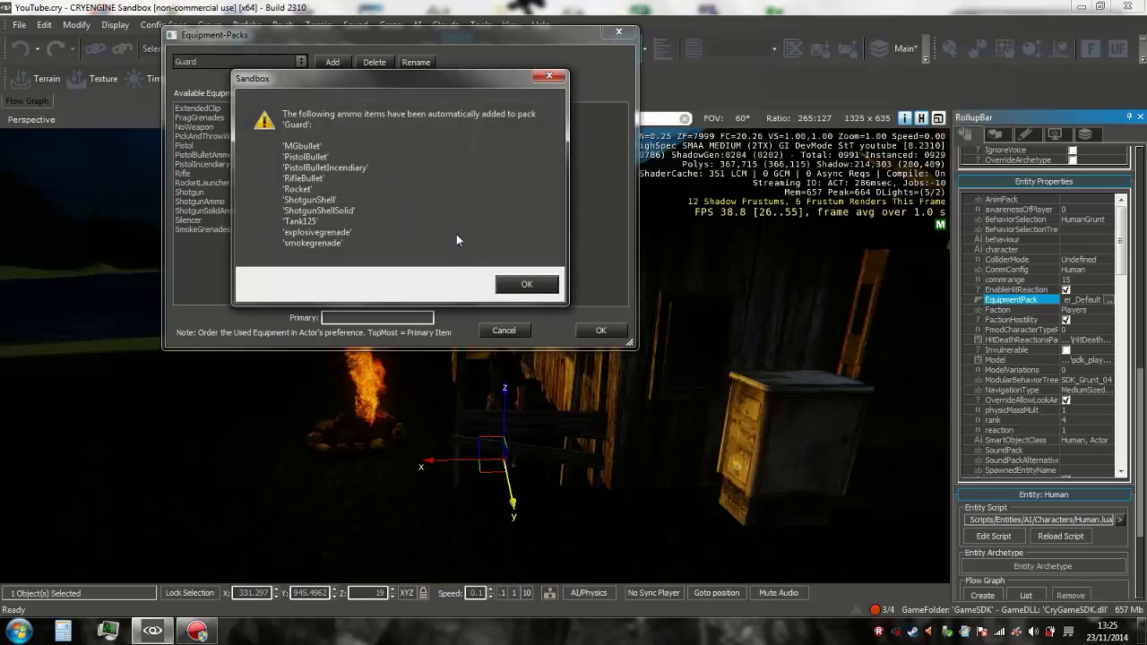
pyautogui.click(528, 284)
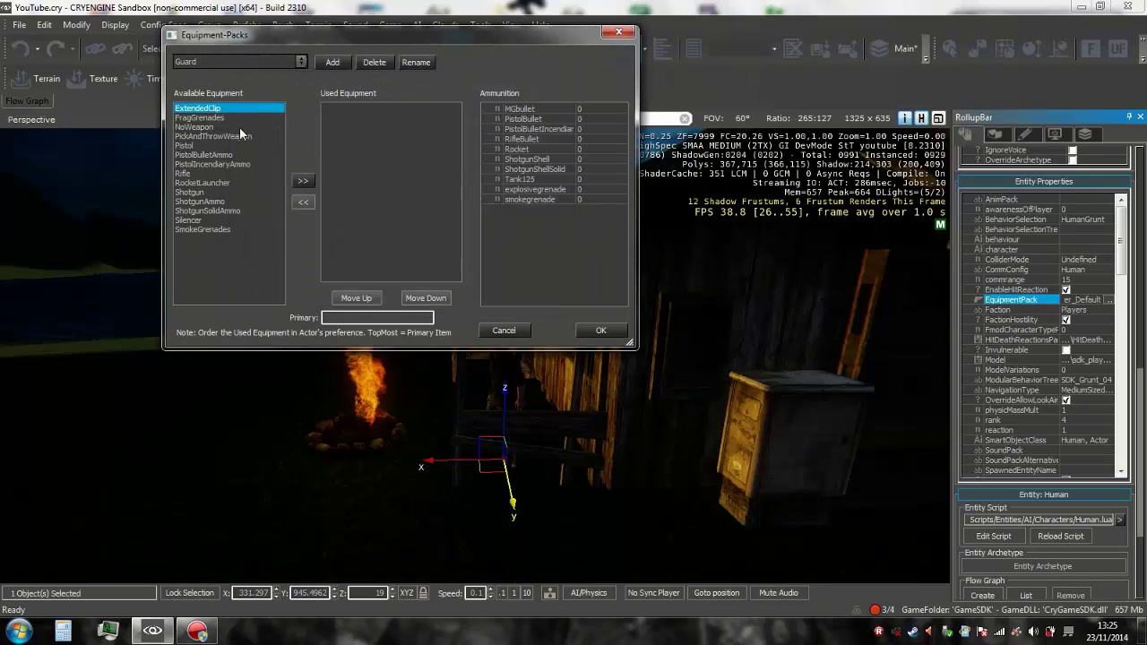
# - Add ExtendedClip to the Guard pack's used equipment and remove it again
pyautogui.click(303, 181)
pyautogui.click(357, 109)
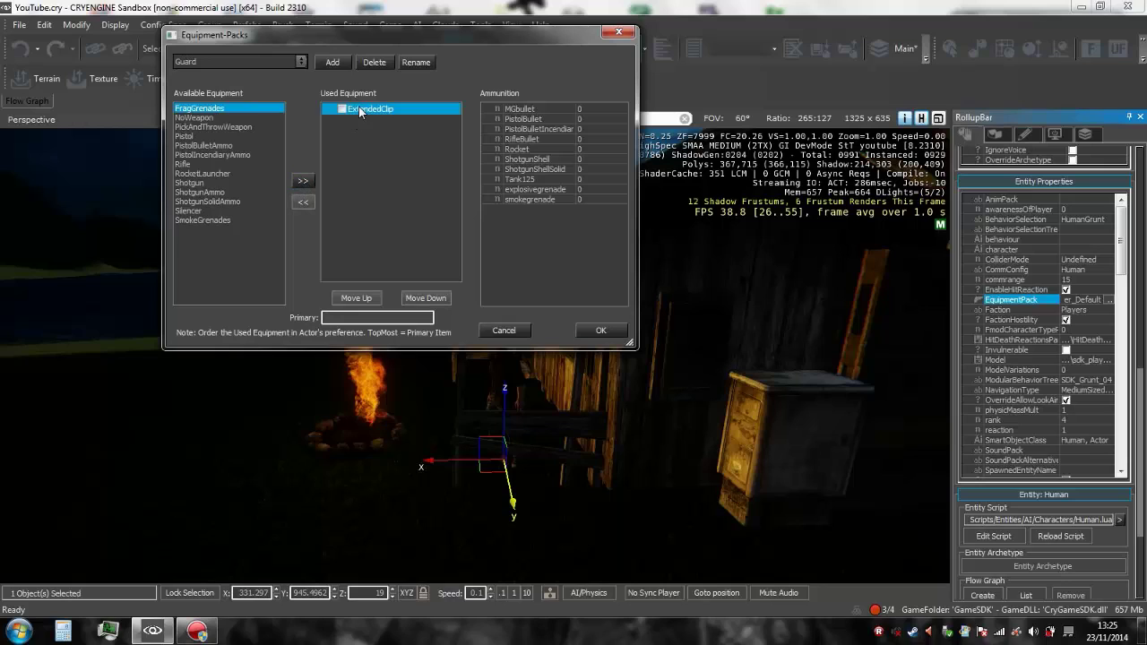
pyautogui.click(303, 201)
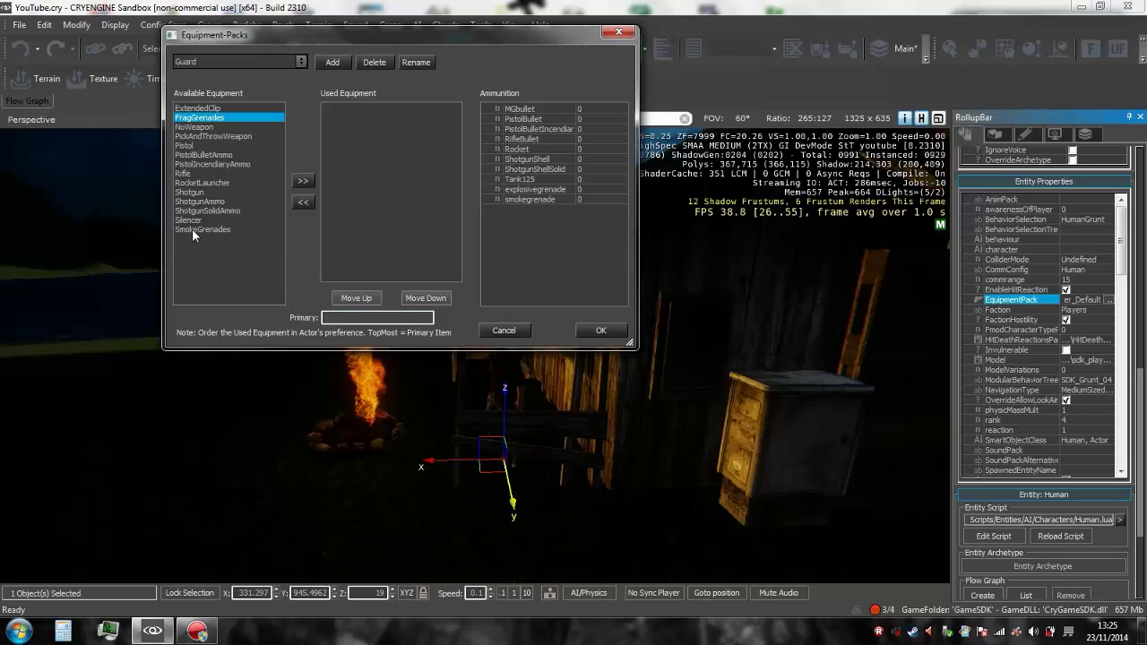
# - Add the Rifle to the Guard pack's used equipment and enable the Silencer on its barrel
pyautogui.click(181, 174)
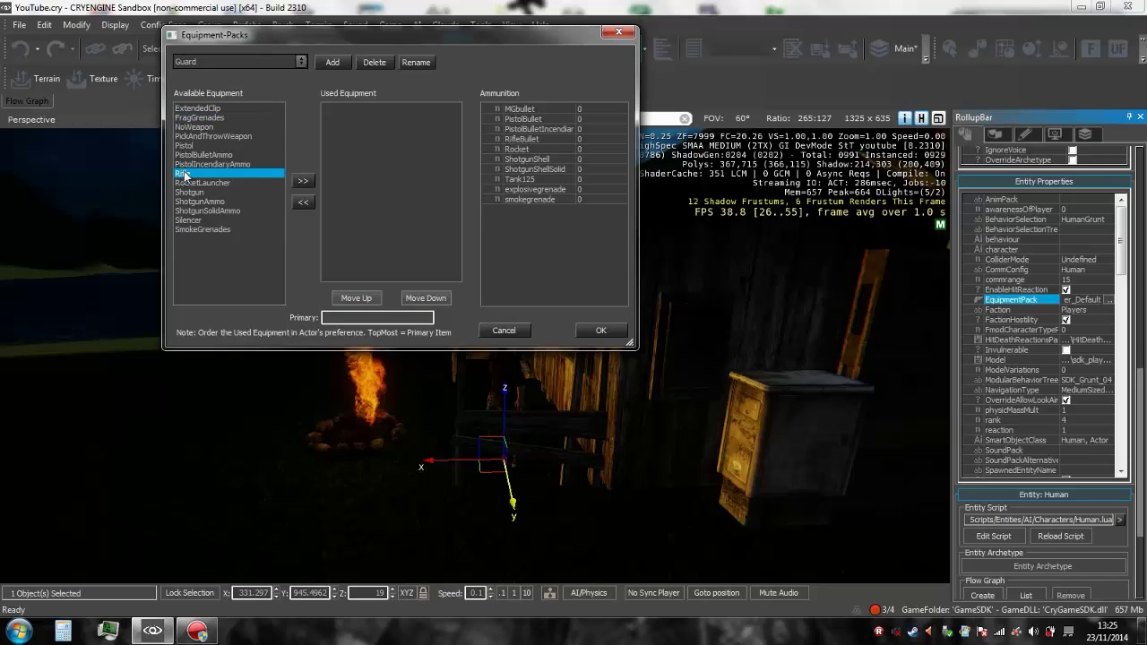
pyautogui.click(303, 182)
pyautogui.click(331, 110)
pyautogui.click(344, 120)
pyautogui.click(368, 133)
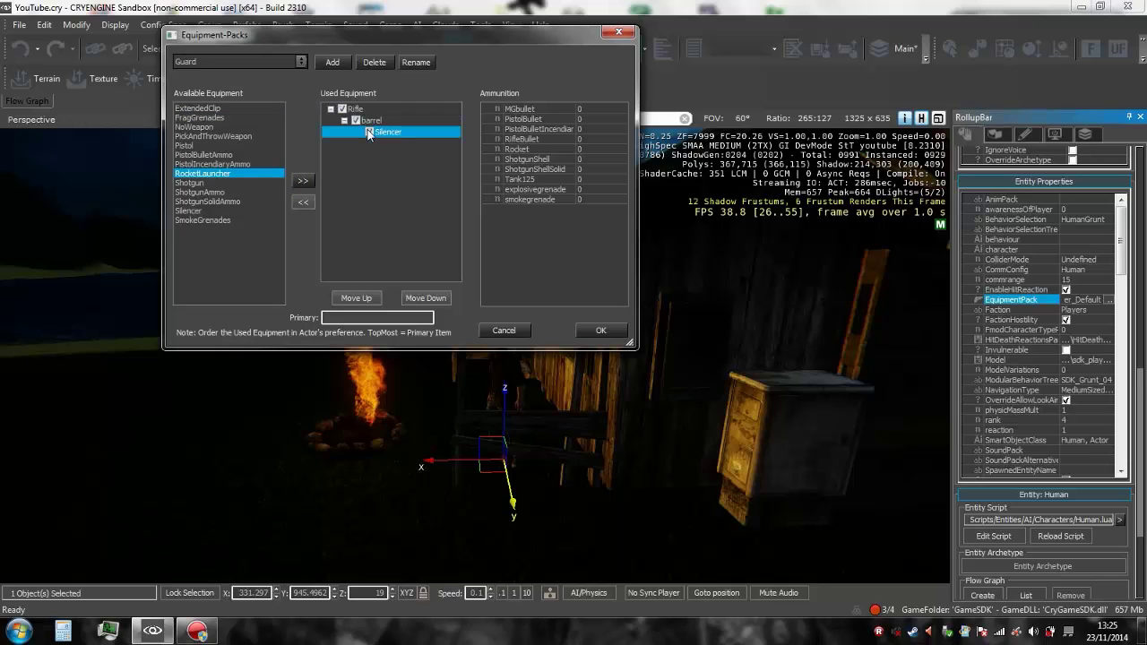
pyautogui.click(344, 120)
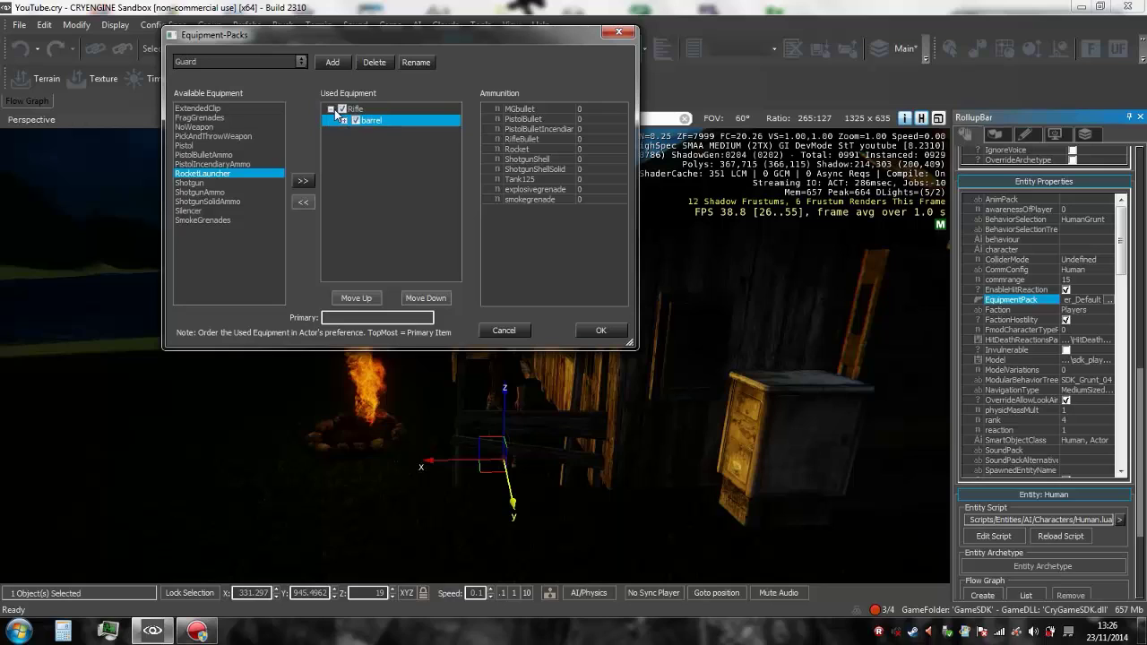
# - Add the RocketLauncher to the Guard pack's used equipment and order it below the Rifle
pyautogui.click(331, 109)
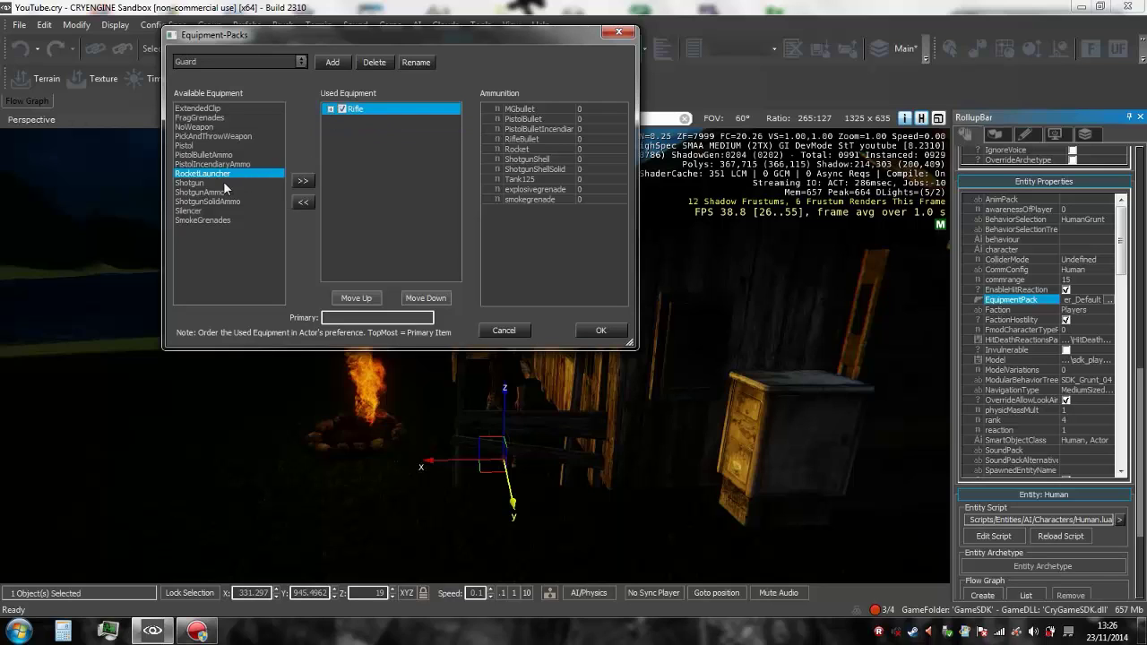
pyautogui.click(302, 182)
pyautogui.click(342, 121)
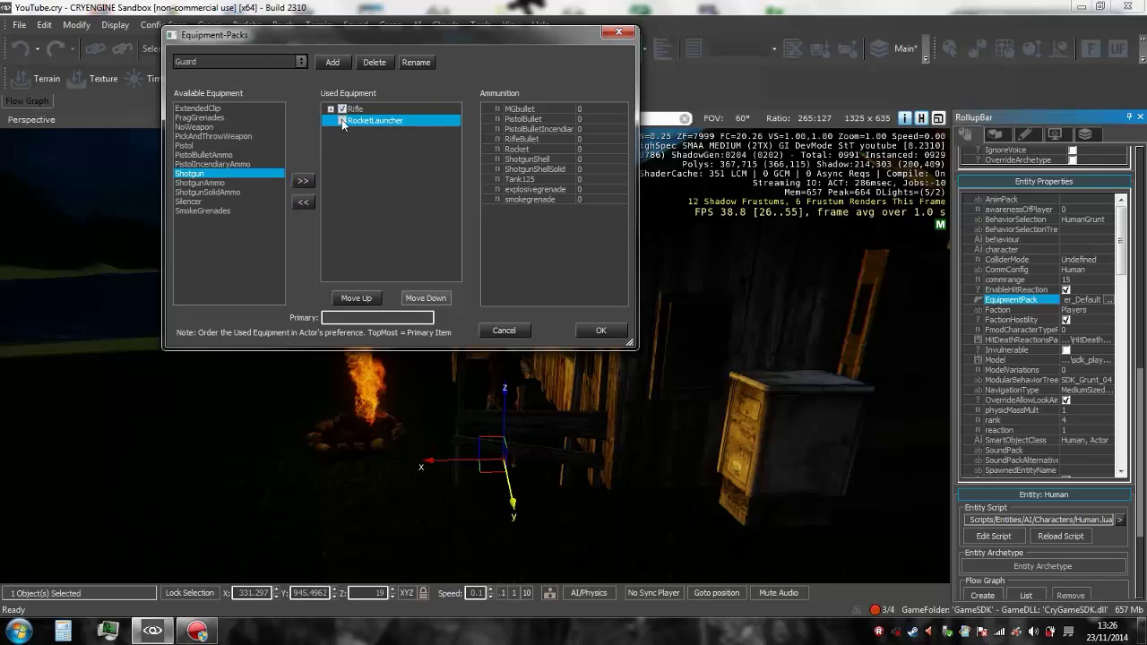
pyautogui.click(363, 299)
pyautogui.click(423, 297)
# - Add the Pistol and FragGrenades to the Guard pack's used equipment
pyautogui.click(195, 146)
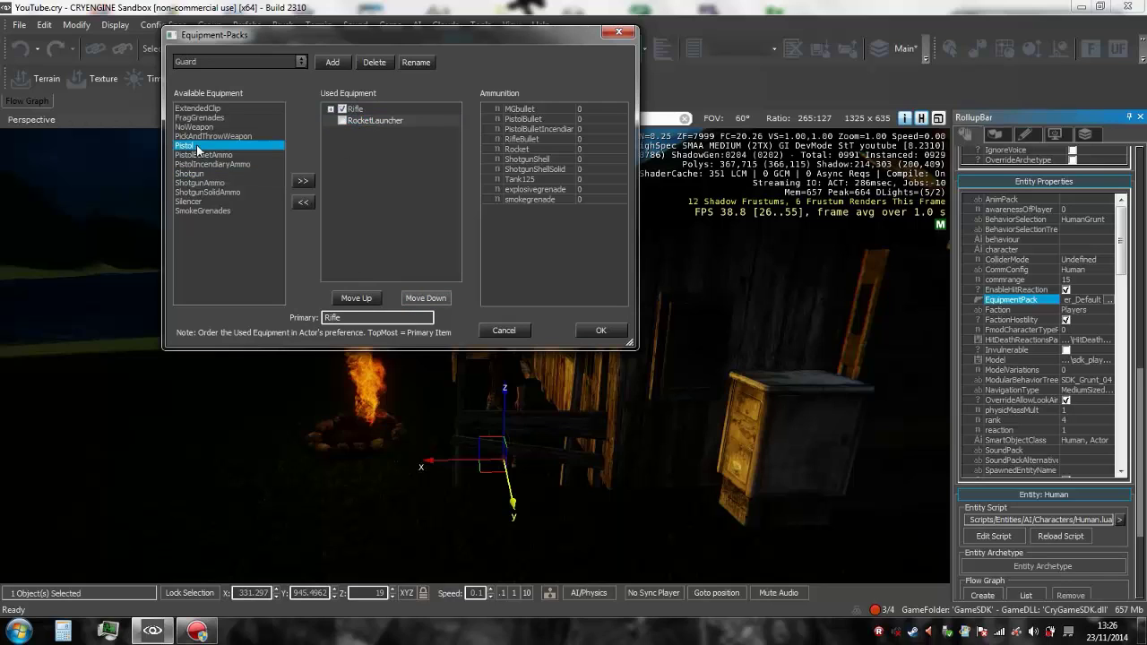
pyautogui.click(303, 180)
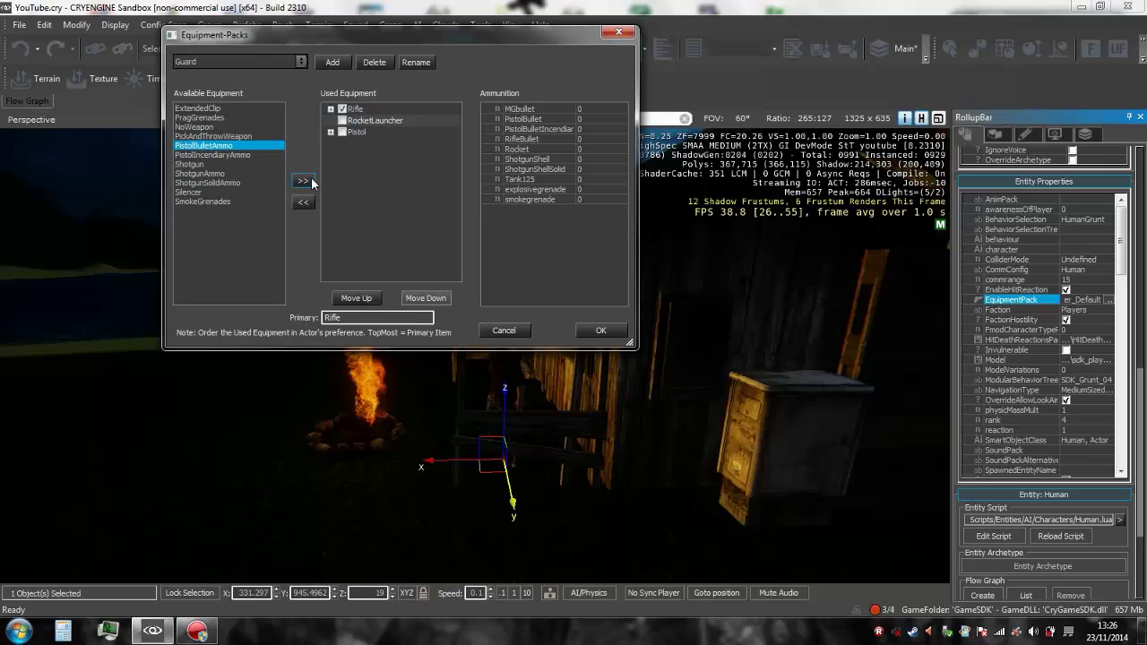
pyautogui.click(198, 117)
pyautogui.click(303, 181)
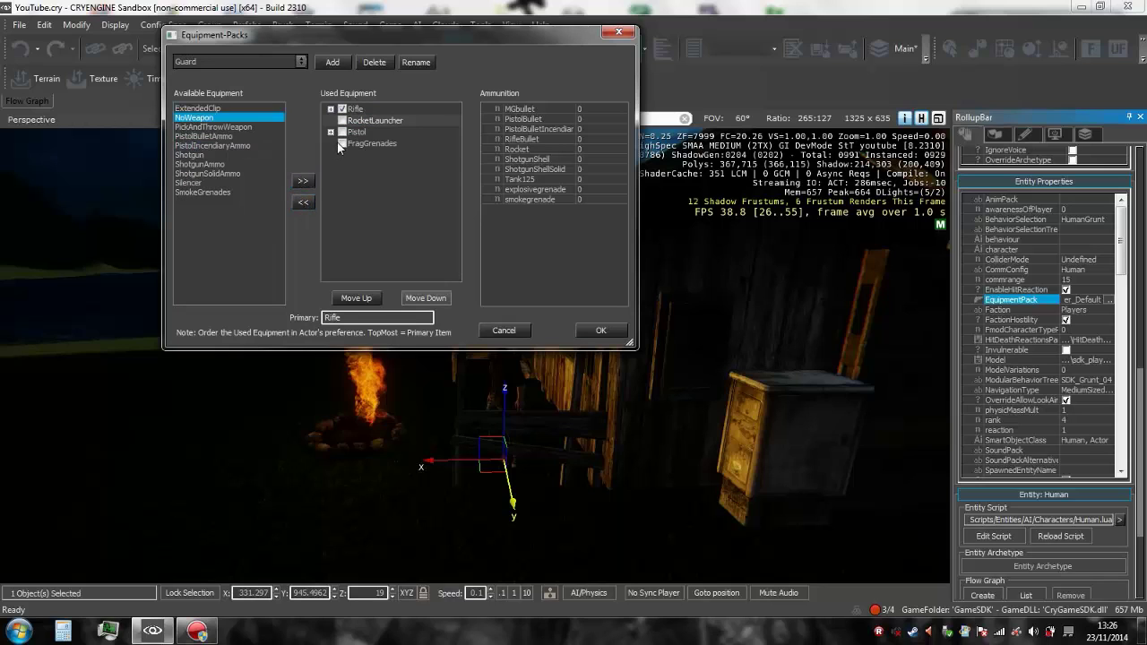
pyautogui.click(341, 146)
# - Set the Guard pack's ammunition to 2 Rocket, 280 RifleBullet, 60 PistolBullet and 2 explosivegrenade
pyautogui.click(582, 149)
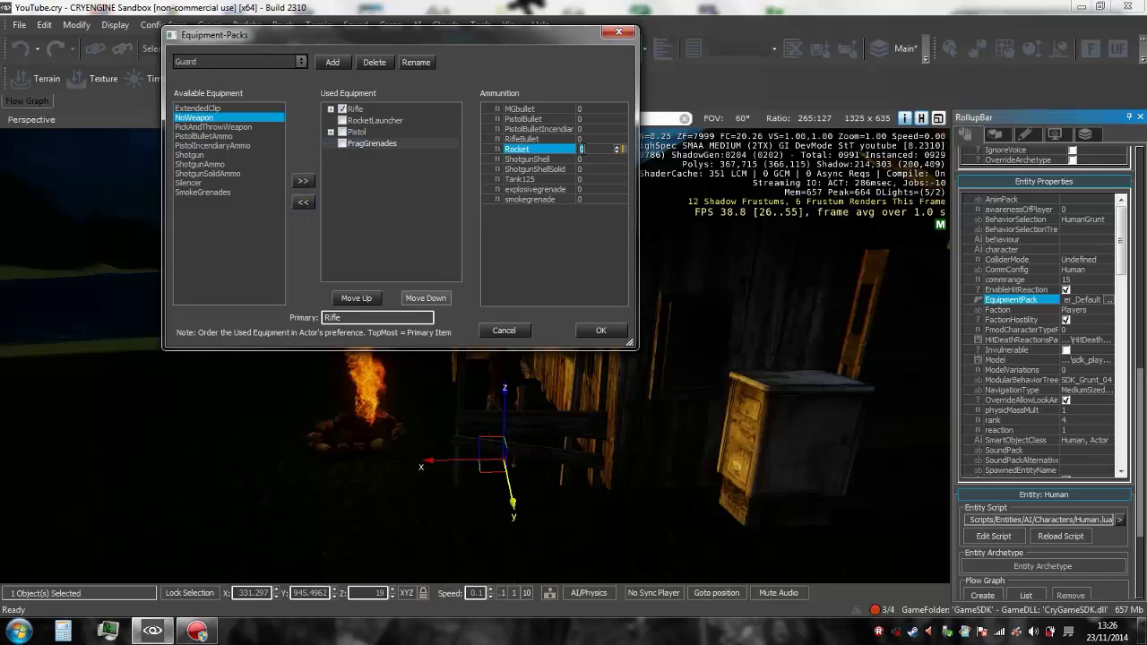
pyautogui.write('2')
pyautogui.click(595, 139)
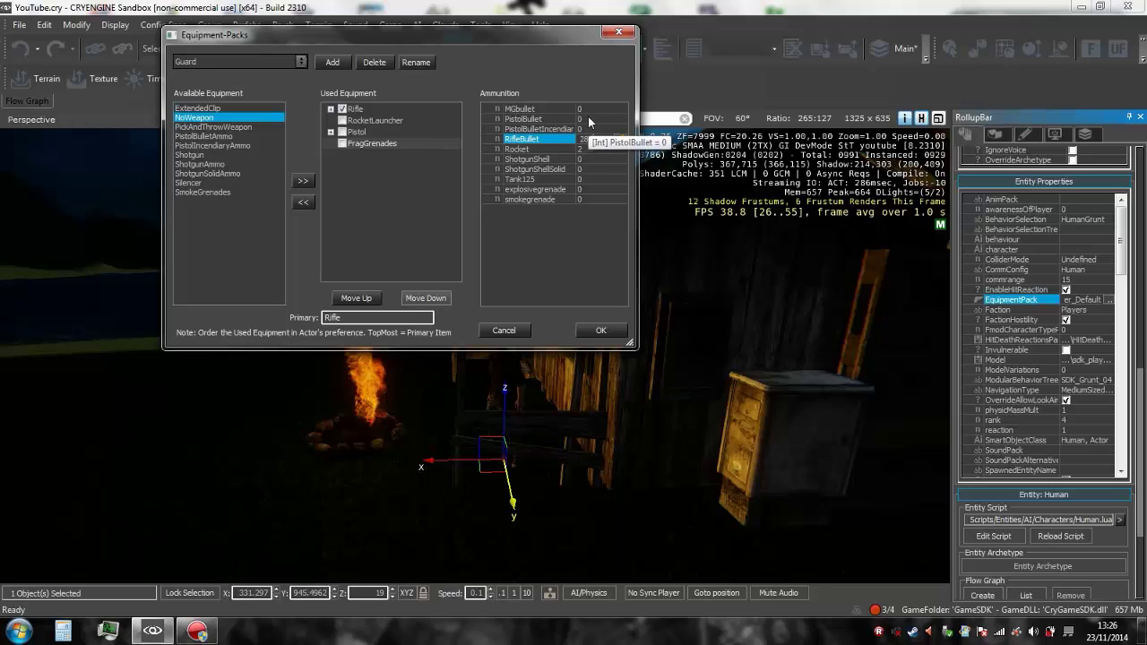
pyautogui.click(582, 119)
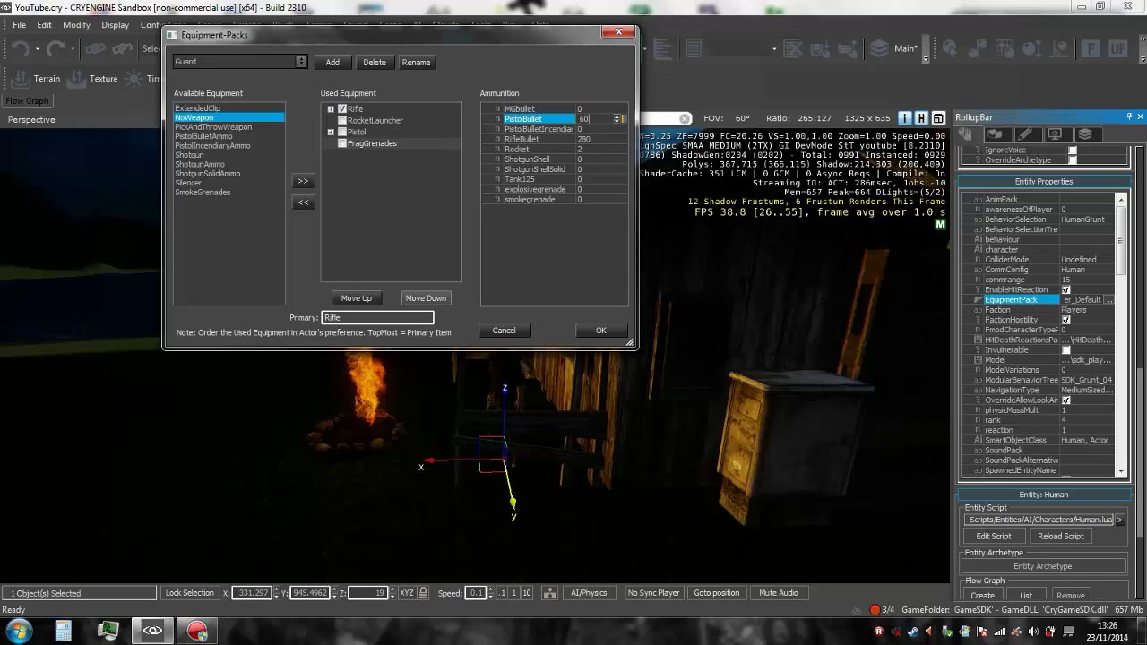
pyautogui.write('60')
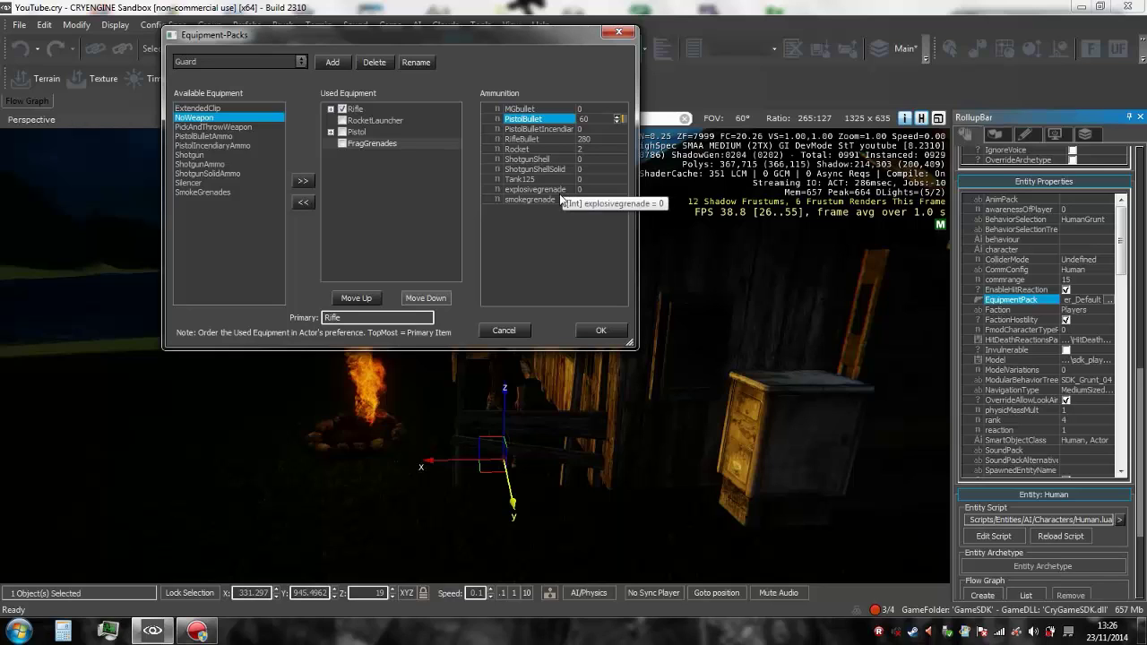
pyautogui.click(580, 189)
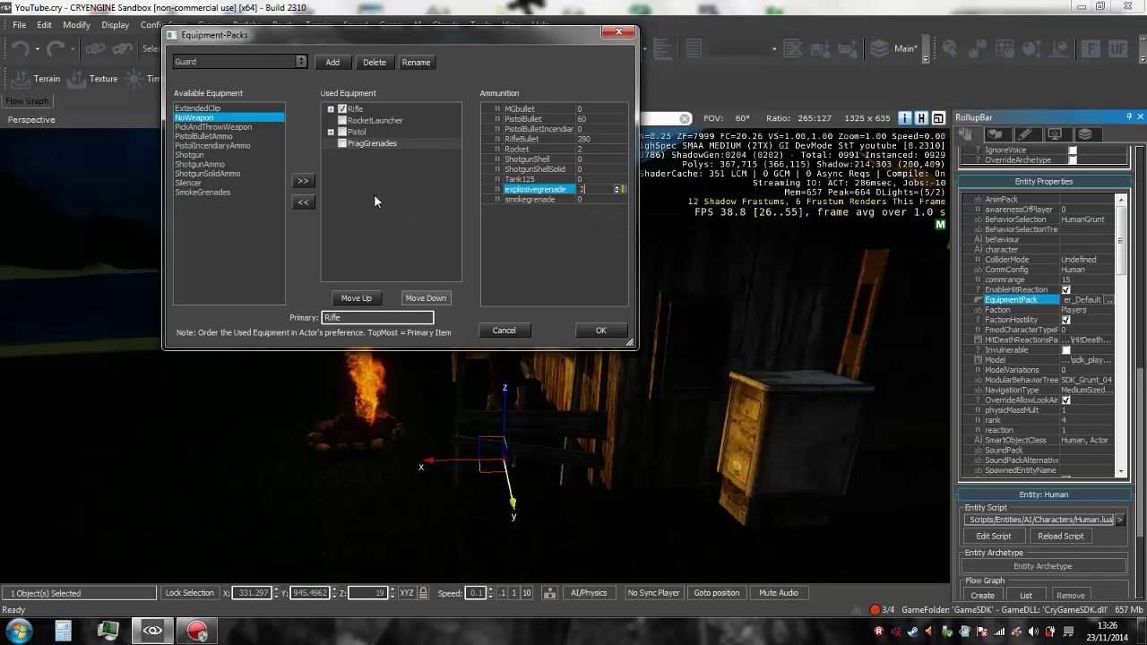
# - Enable PistolBulletAmmo for the Pistol and leave its bottom Flashlight attachment disabled
pyautogui.click(372, 143)
pyautogui.click(355, 132)
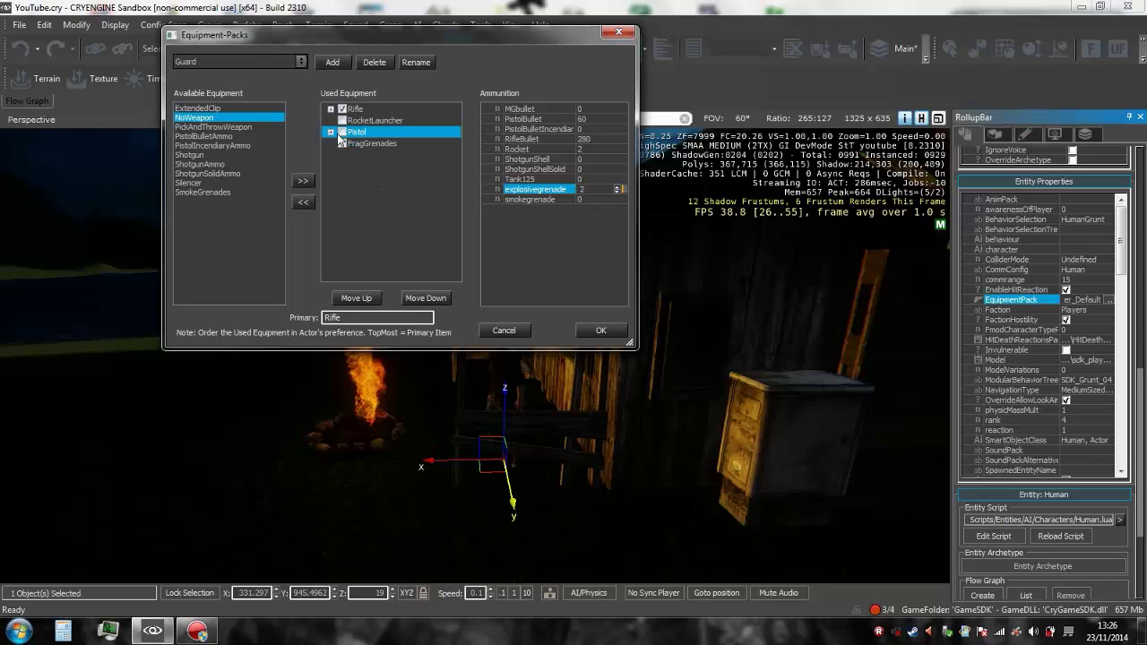
pyautogui.click(330, 132)
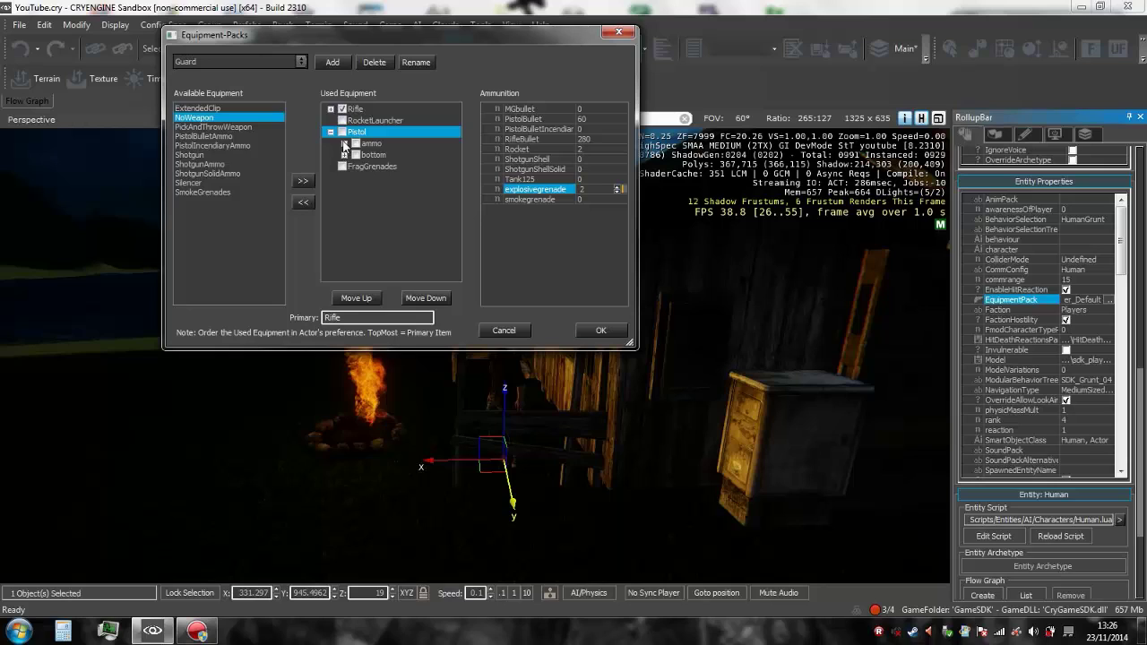
pyautogui.click(344, 143)
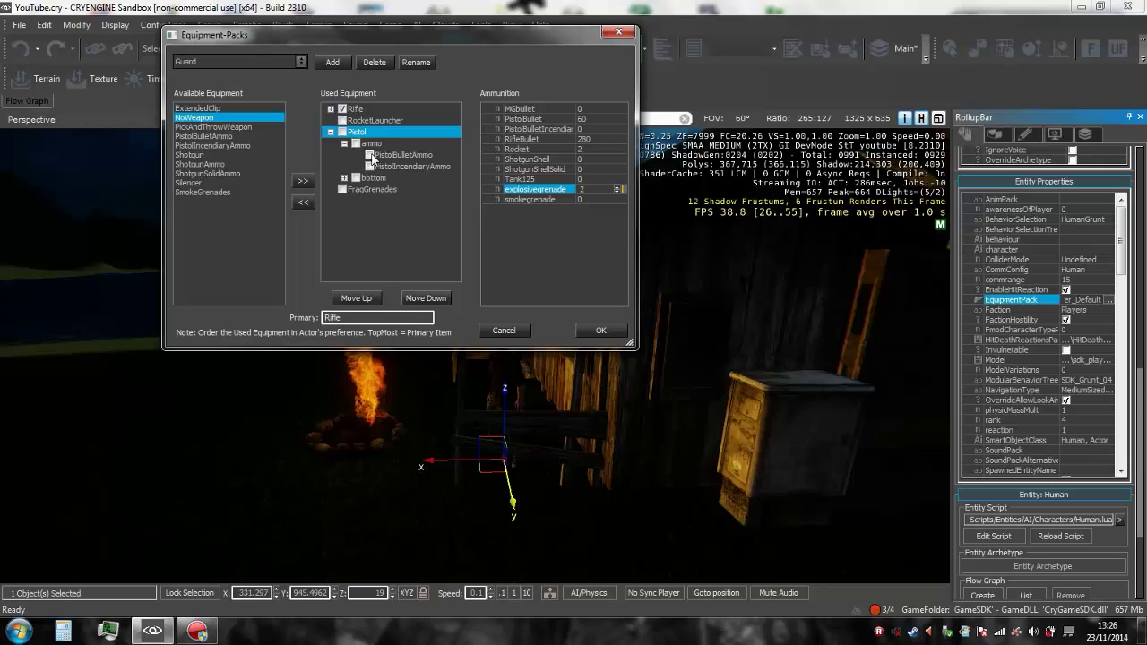
pyautogui.click(367, 155)
pyautogui.click(344, 143)
pyautogui.click(345, 155)
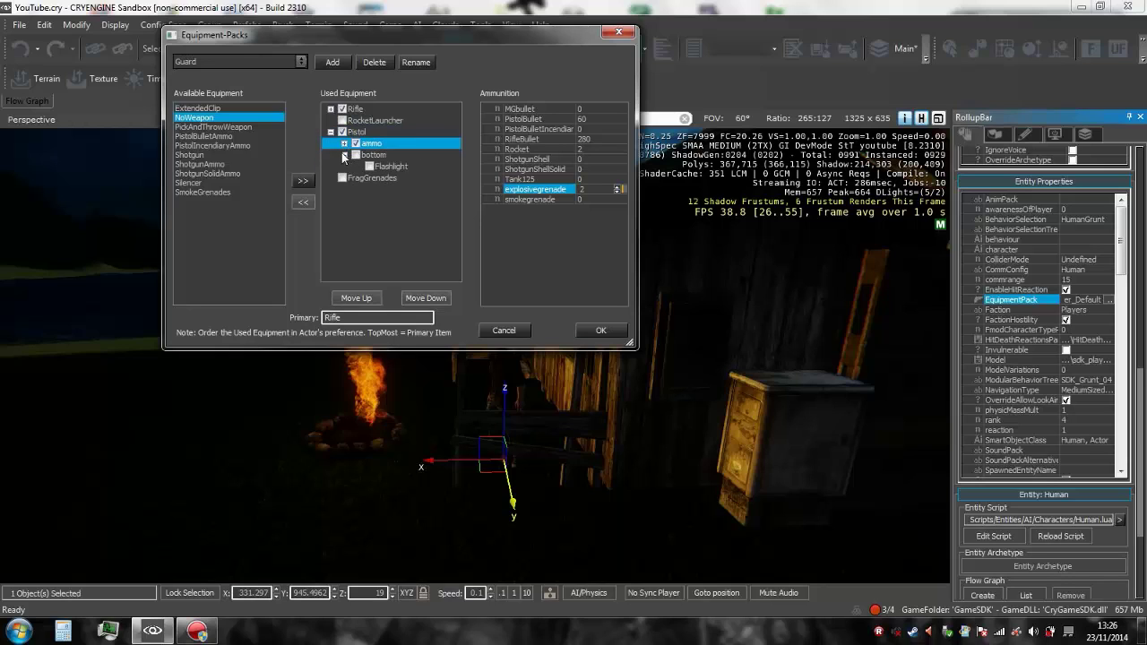
pyautogui.click(369, 168)
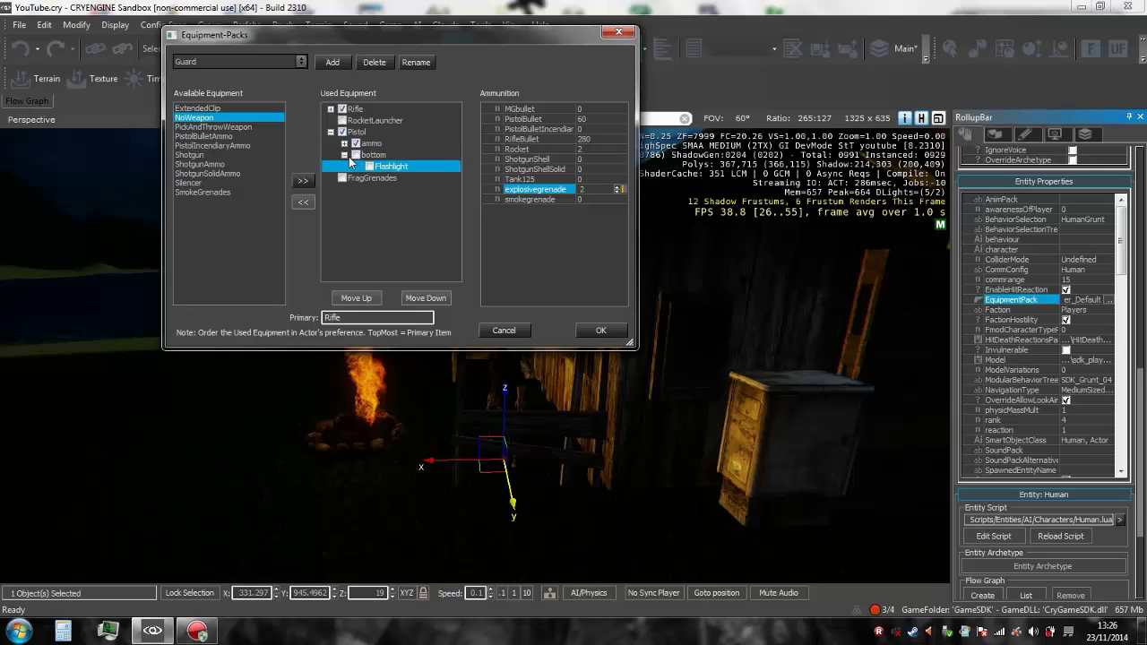
pyautogui.click(345, 155)
pyautogui.click(330, 133)
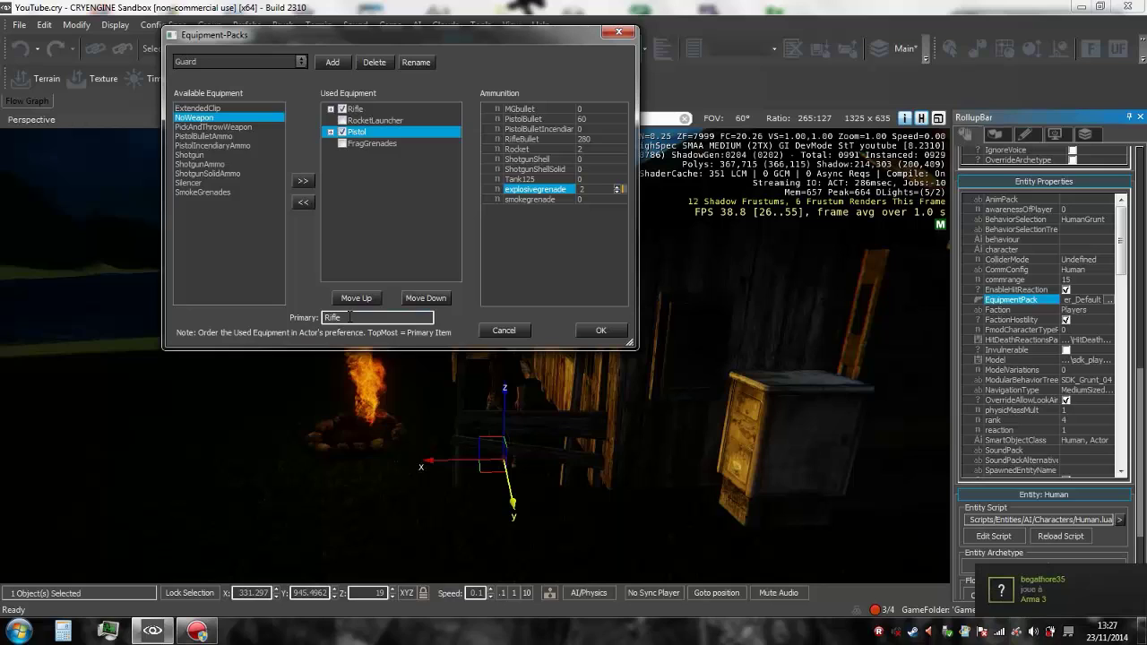
# - Keep Rifle as the primary item, accept the Guard pack for the character and deselect it
pyautogui.moveTo(352, 316); pyautogui.dragTo(314, 320)
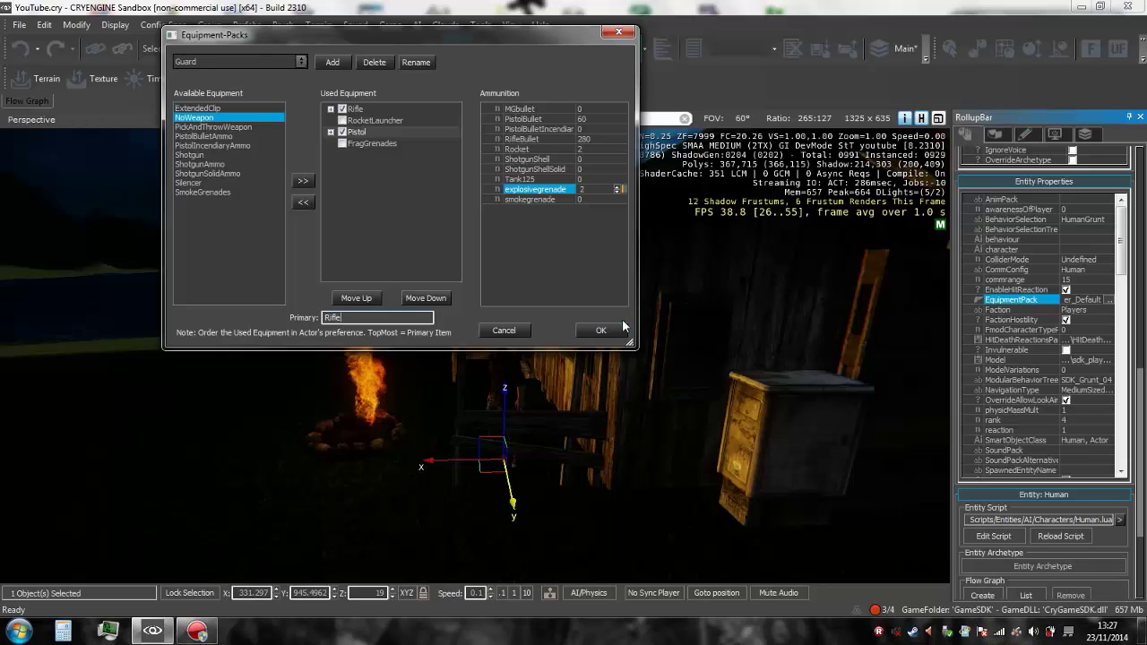
pyautogui.click(598, 329)
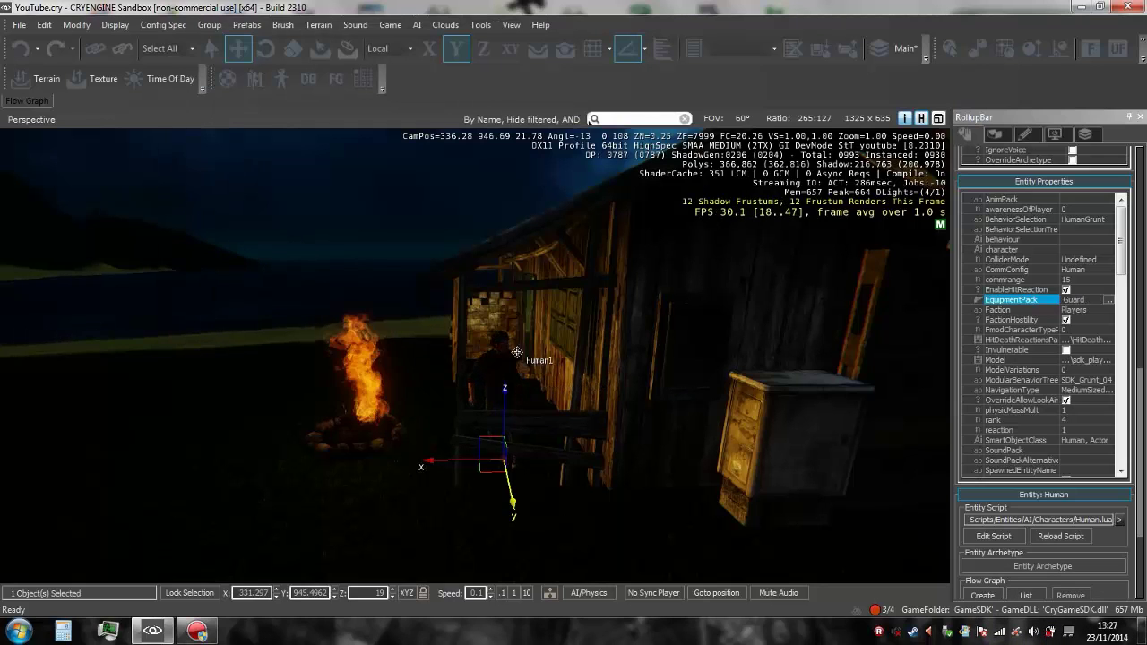
pyautogui.click(587, 554)
pyautogui.click(584, 552)
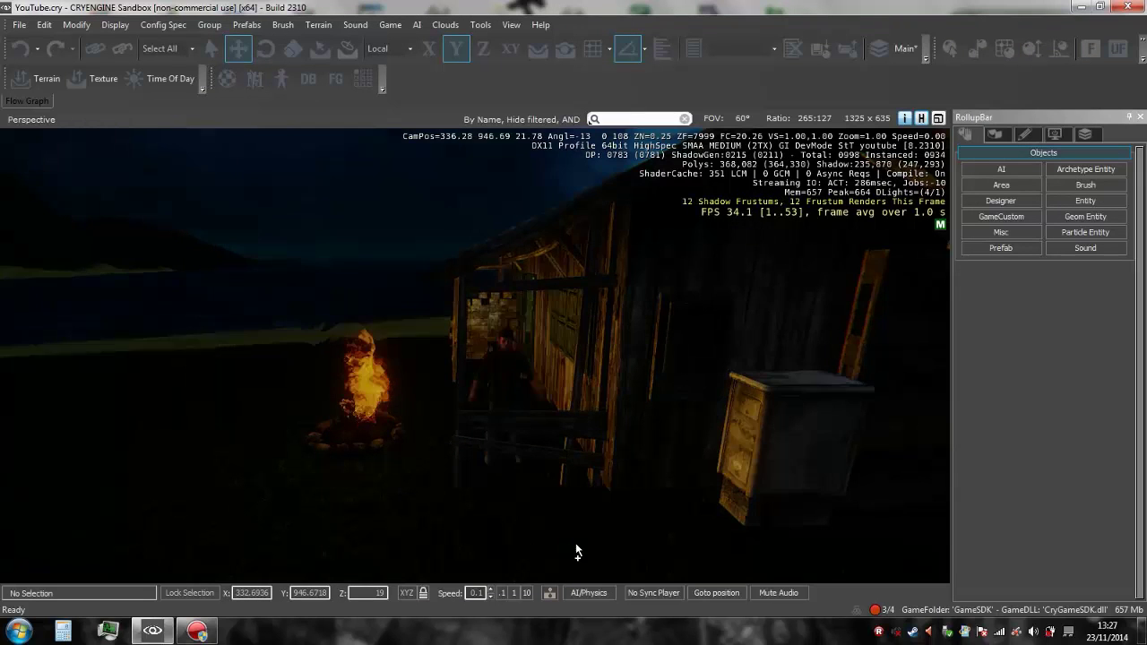
# - Turn on the AI/Physics simulation and examine the weapons carried by the character at the hut from several sides
pyautogui.hotkey('ctrl', 'p')
pyautogui.press('w')
pyautogui.moveTo(577, 484); pyautogui.dragTo(806, 470, button='right')
pyautogui.press('s')
pyautogui.moveTo(421, 368); pyautogui.dragTo(478, 343, button='right')
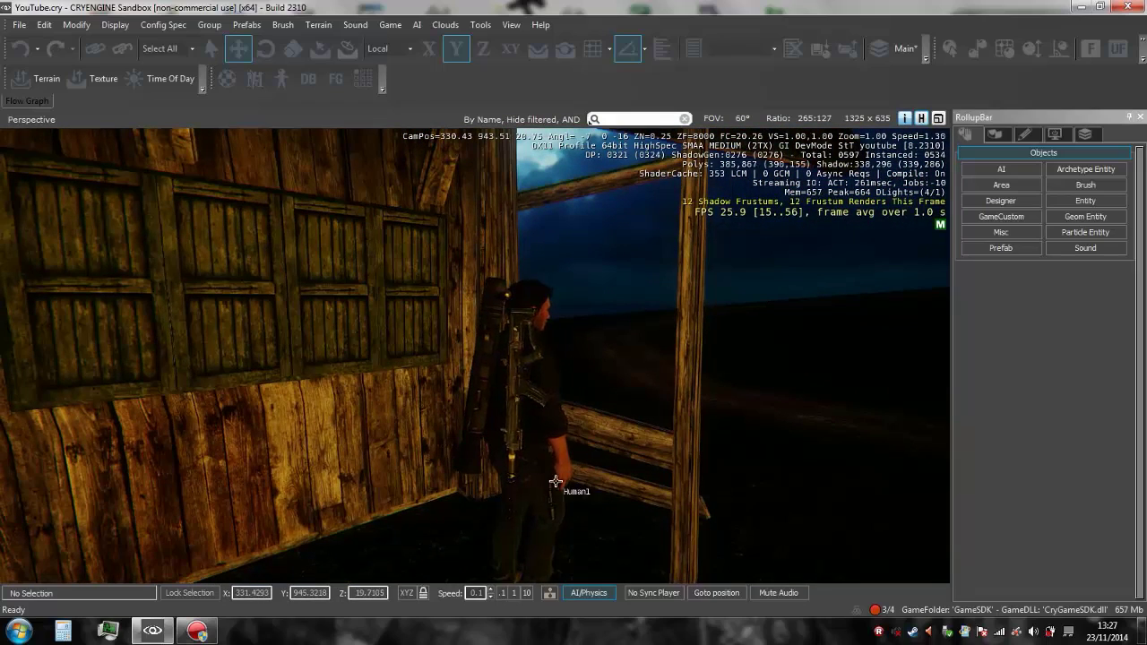
pyautogui.press('w')
pyautogui.moveTo(544, 502); pyautogui.dragTo(575, 574, button='right')
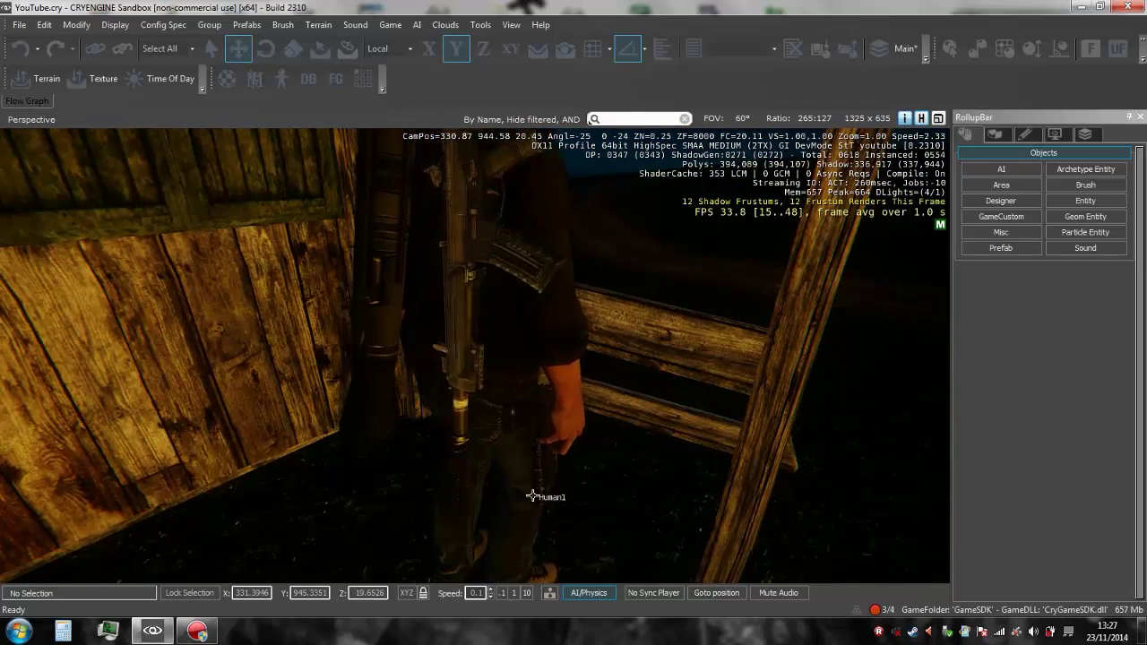
pyautogui.moveTo(454, 374); pyautogui.dragTo(180, 331, button='right')
pyautogui.press('s')
pyautogui.press('w')
pyautogui.press('s')
pyautogui.moveTo(502, 323); pyautogui.dragTo(430, 329, button='right')
pyautogui.press('w')
pyautogui.press('s')
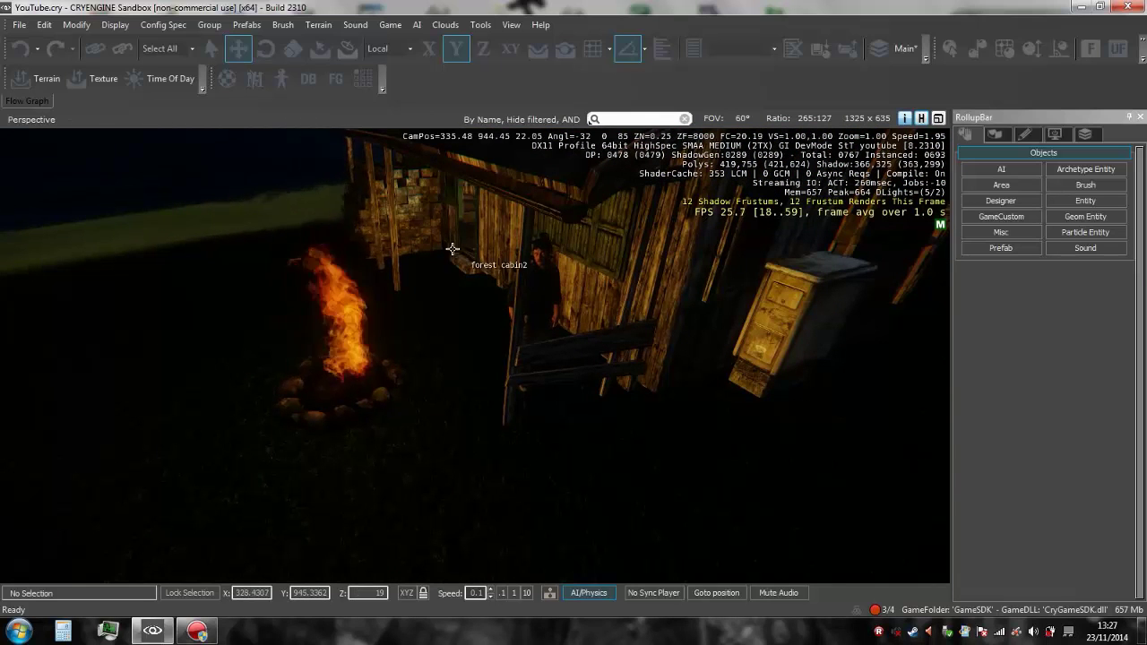
# - Bring up the docked Flow Graph pane and close it
pyautogui.click(281, 78)
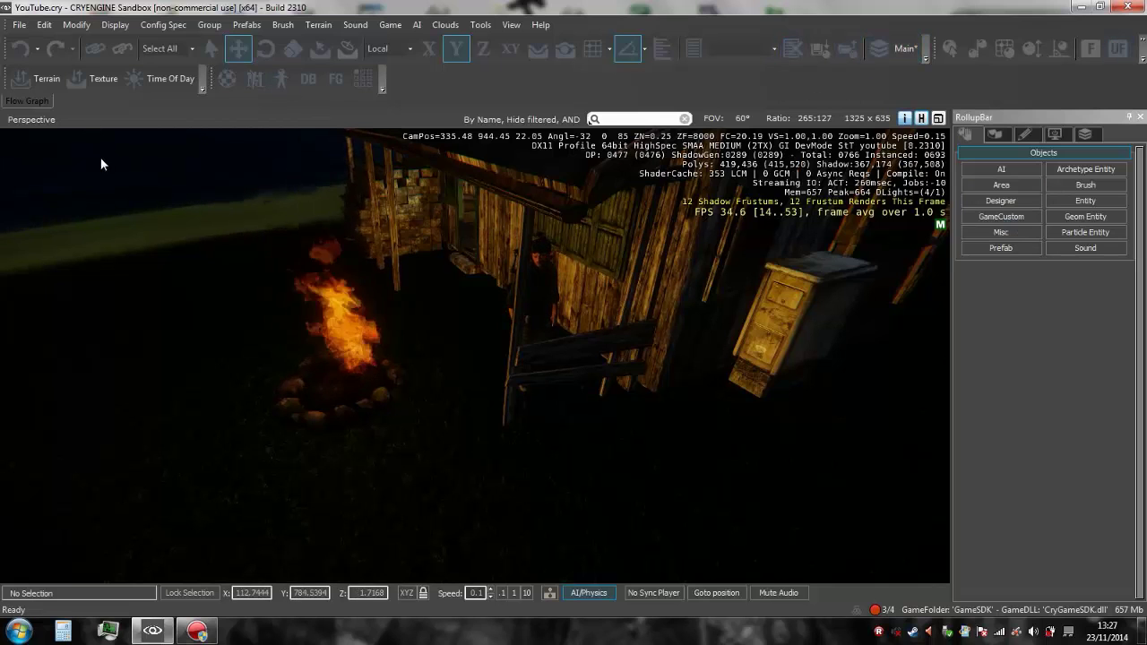
pyautogui.click(34, 100)
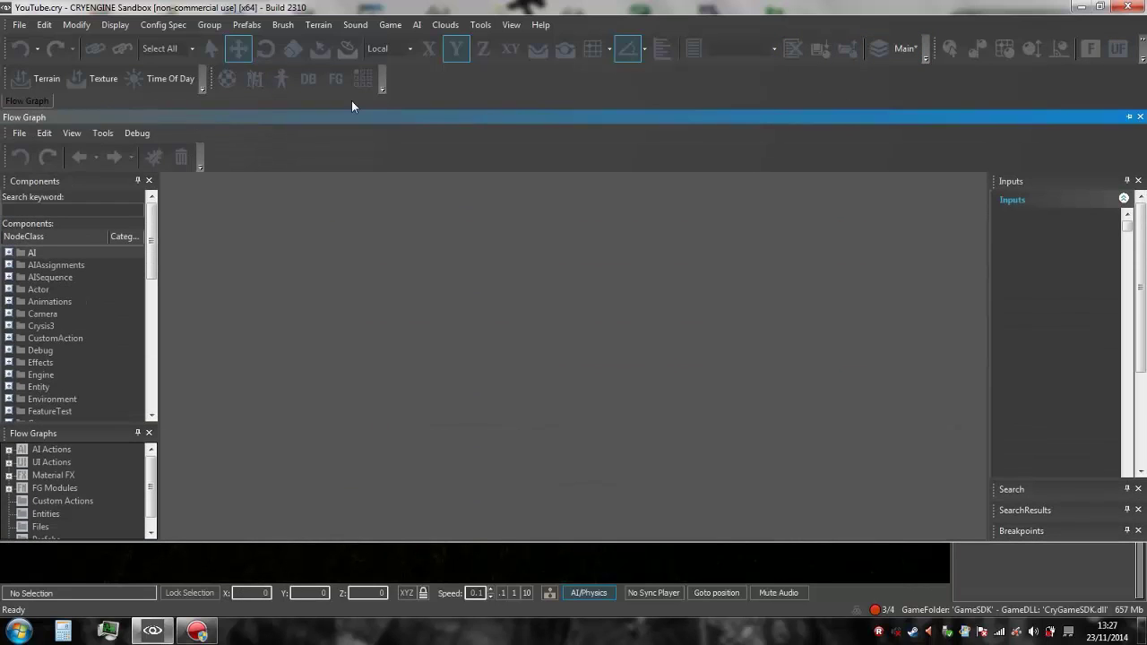
pyautogui.click(1140, 116)
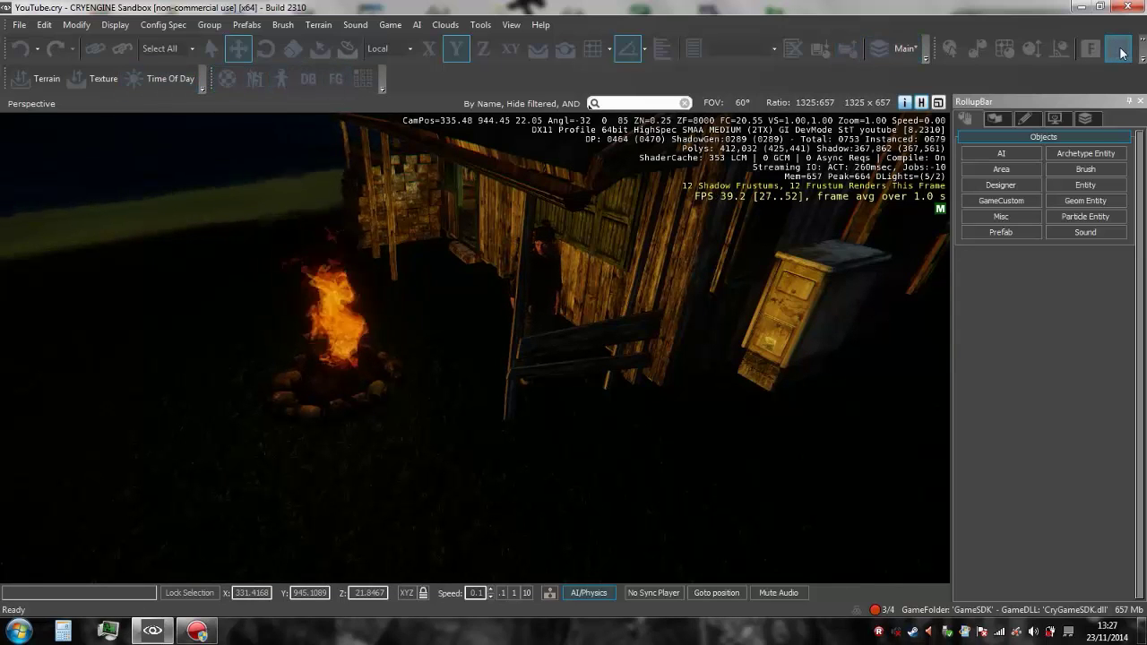
# - Look through the list of editor view panes that can be opened, without opening one
pyautogui.press('s')
pyautogui.moveTo(752, 438)
pyautogui.mouseDown(button='right')
pyautogui.moveTo(735, 433)
pyautogui.moveTo(733, 450)
pyautogui.moveTo(742, 446)
pyautogui.mouseUp(button='right')
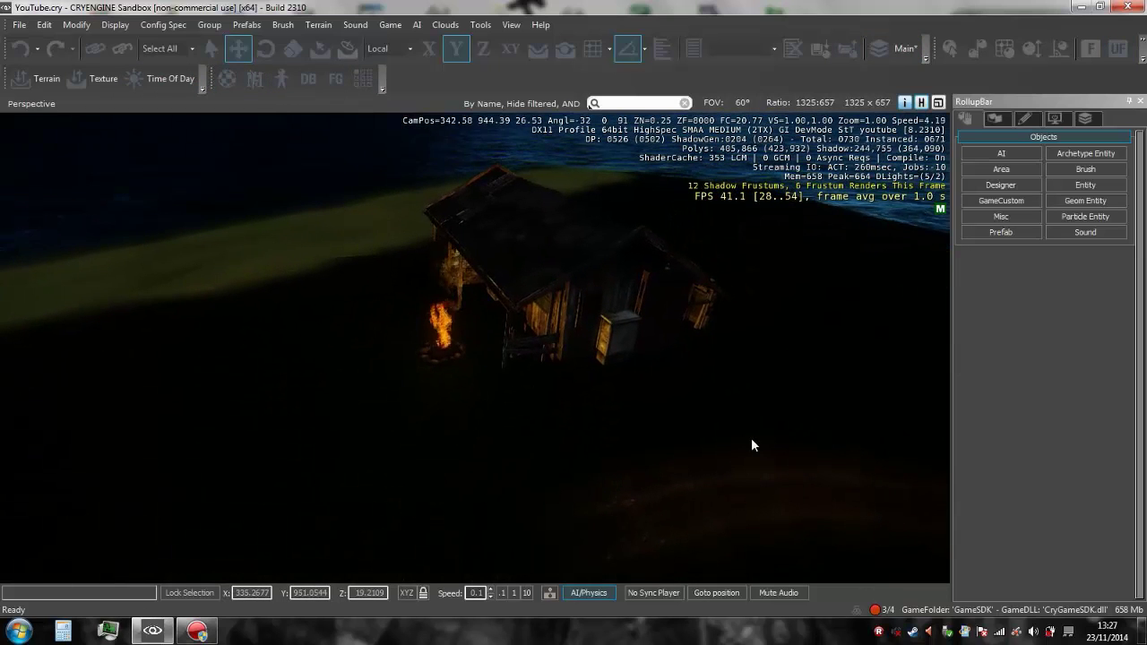
pyautogui.click(481, 25)
pyautogui.moveTo(511, 26)
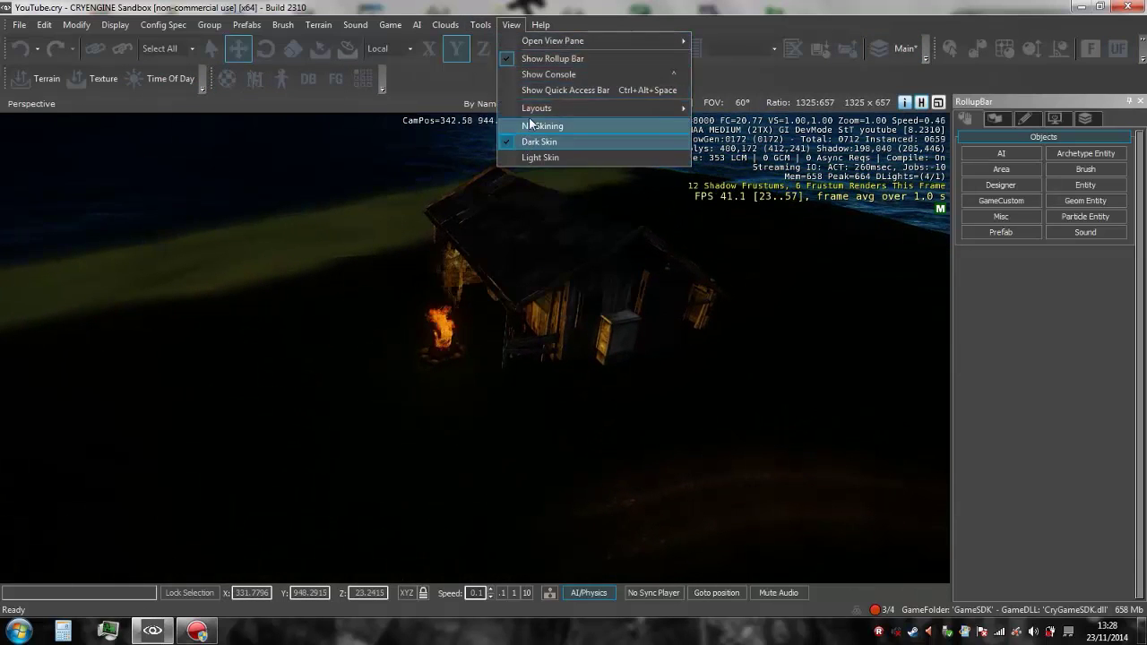
pyautogui.moveTo(549, 43)
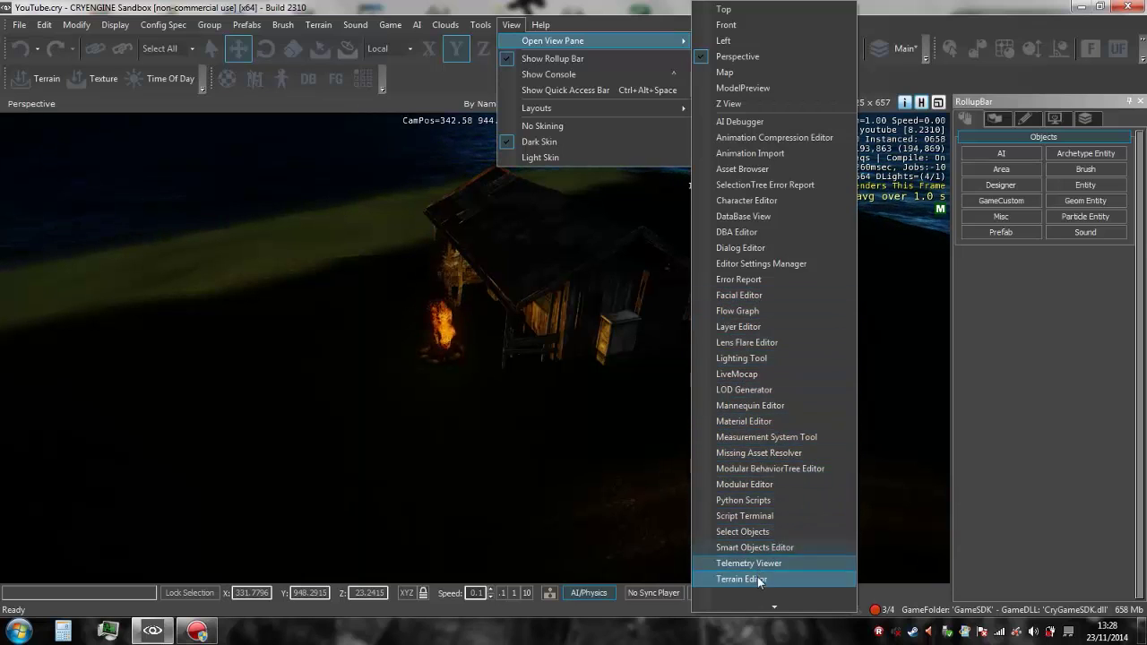
pyautogui.moveTo(767, 603)
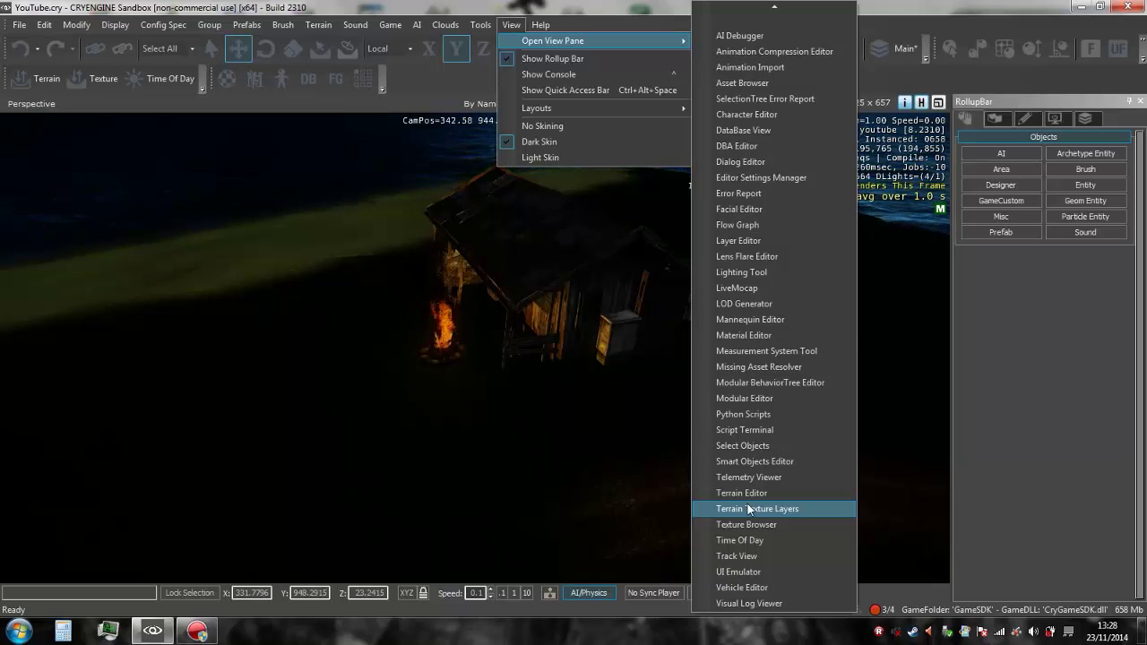
pyautogui.click(546, 473)
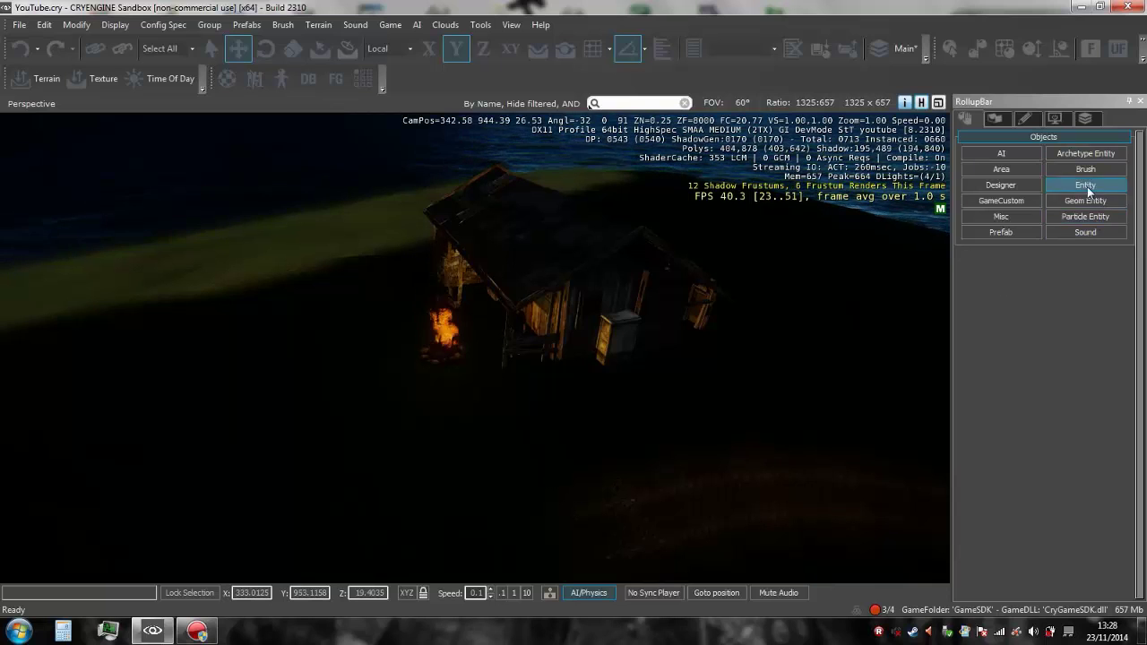
# - Select the character at the hut, review its Guard equipment pack, close it without changes and deselect the character
pyautogui.click(517, 318)
pyautogui.scroll(-10, 1093, 403)
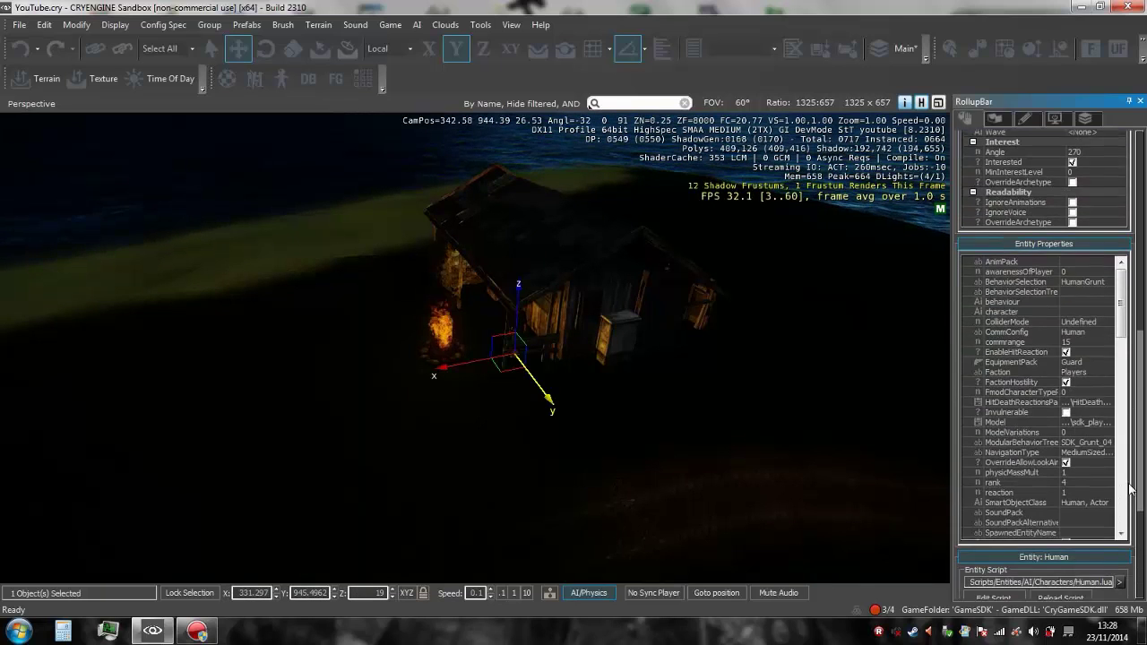
pyautogui.click(1073, 354)
pyautogui.click(1110, 355)
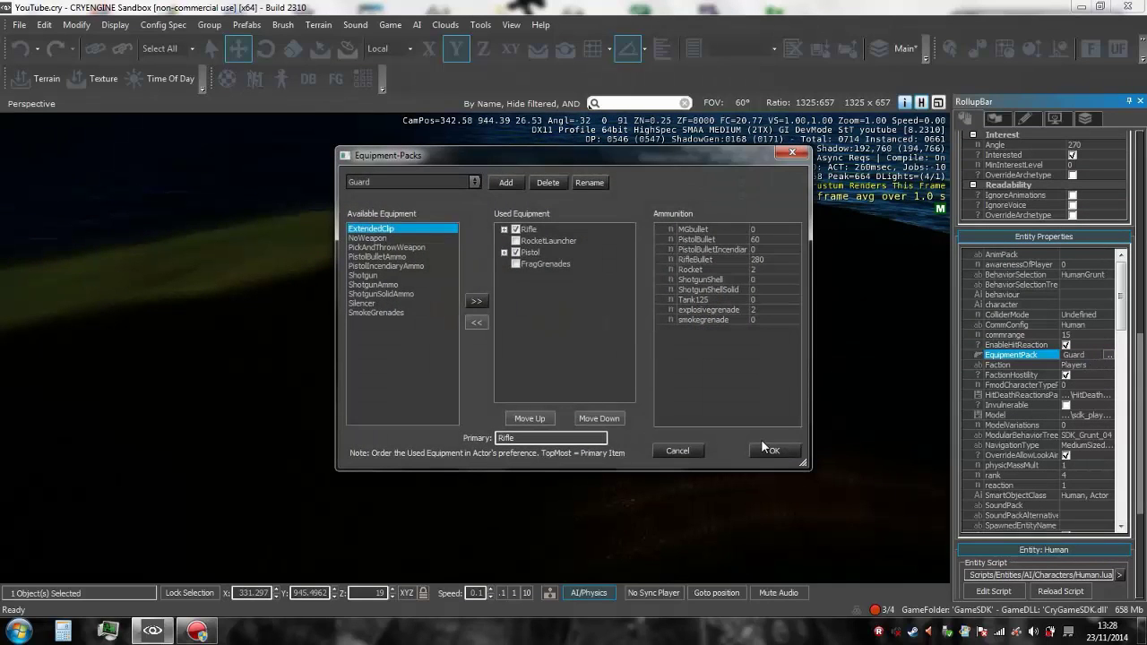
pyautogui.click(792, 153)
pyautogui.click(875, 422)
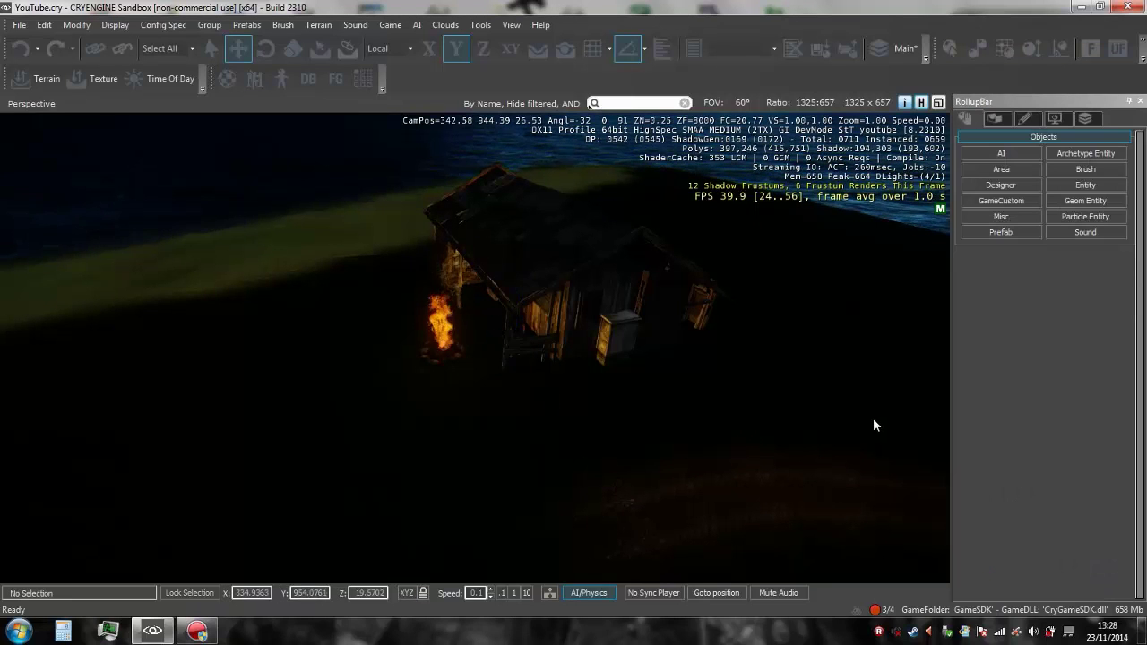
# - Open the Asset Browser for a brief look and close it
pyautogui.click(366, 86)
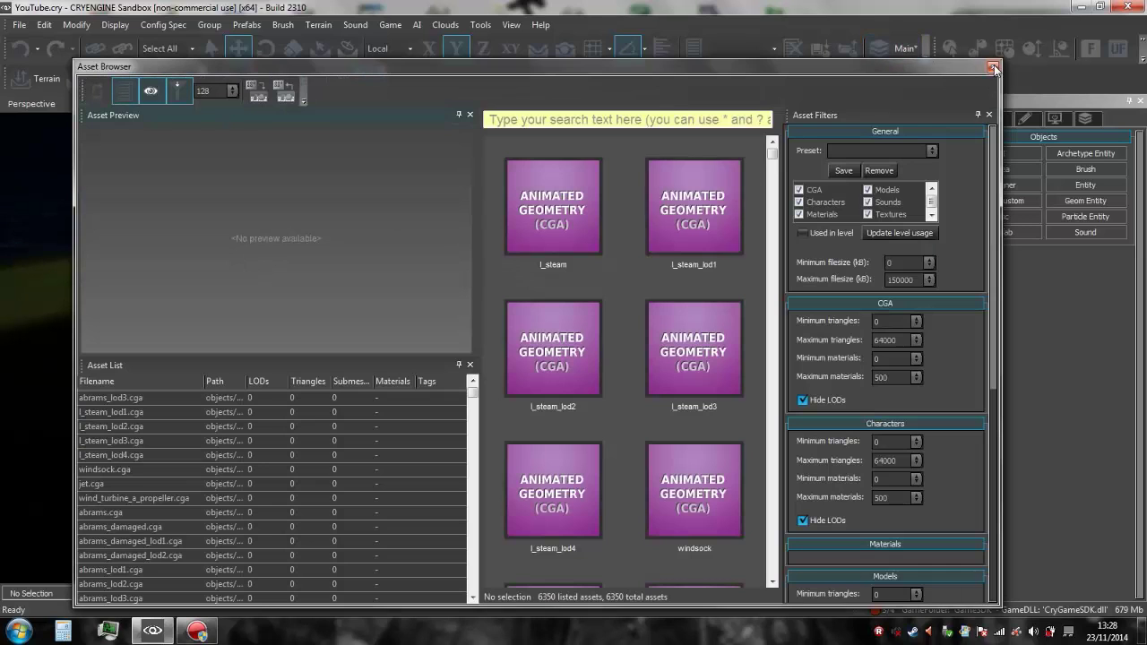
pyautogui.click(993, 68)
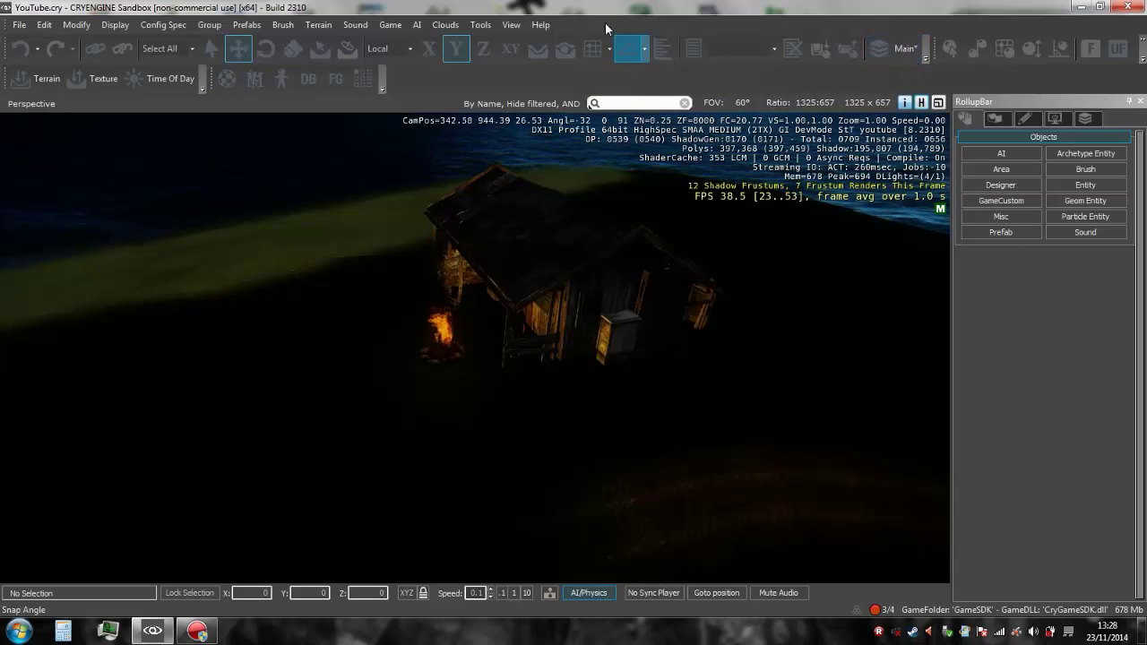
pyautogui.click(510, 25)
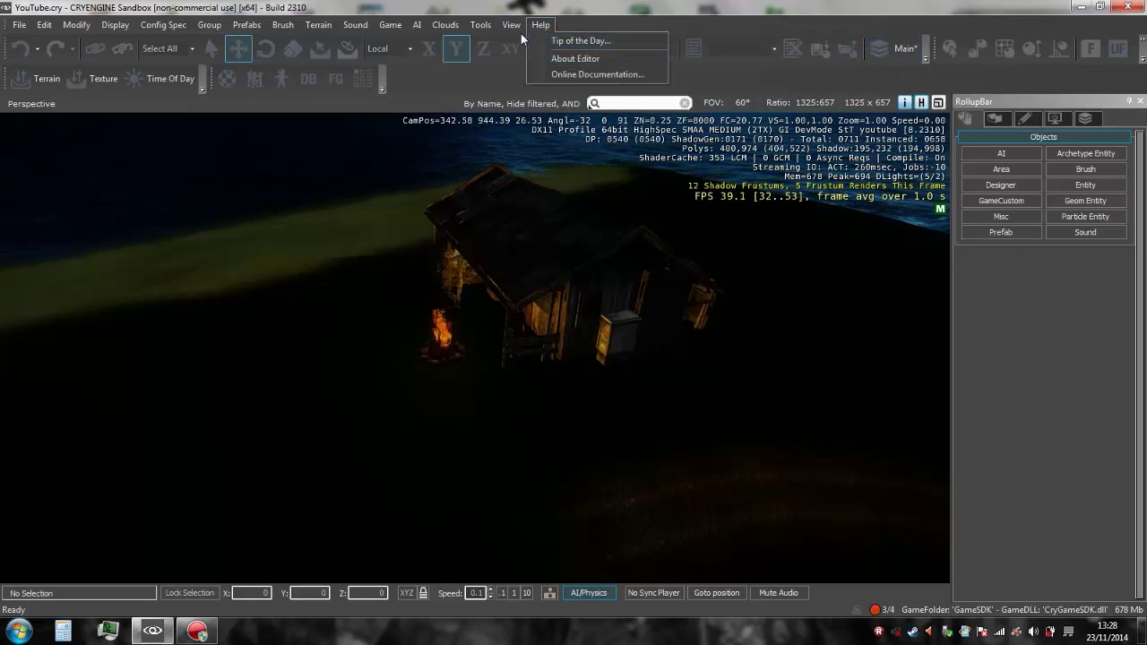
pyautogui.click(534, 25)
pyautogui.click(517, 24)
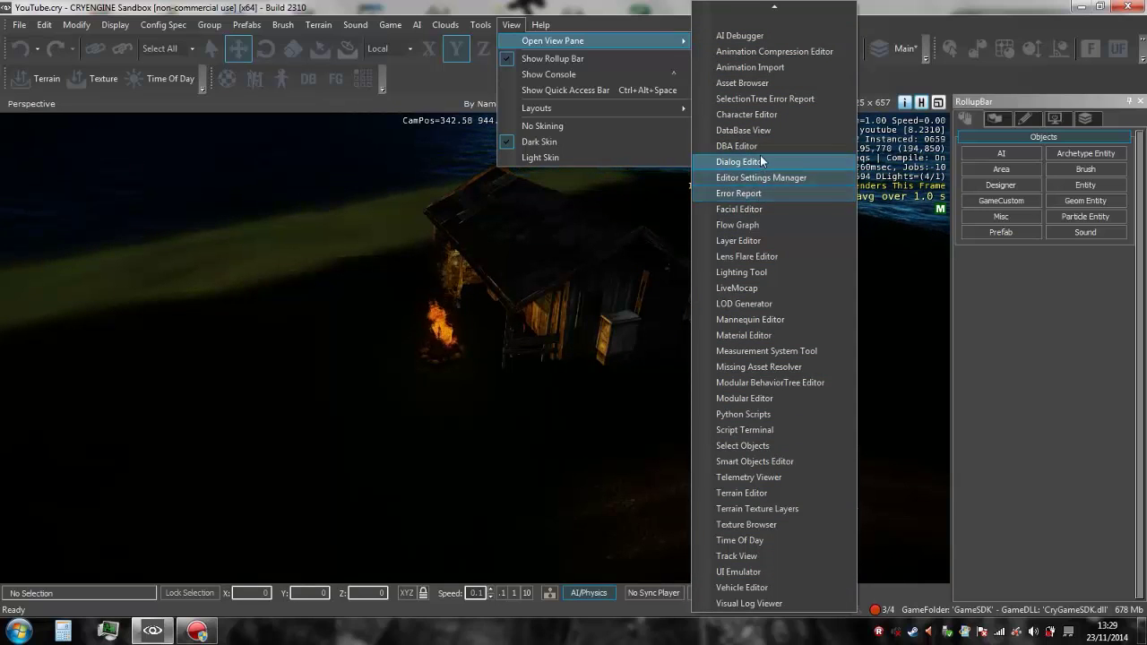
pyautogui.moveTo(771, 9)
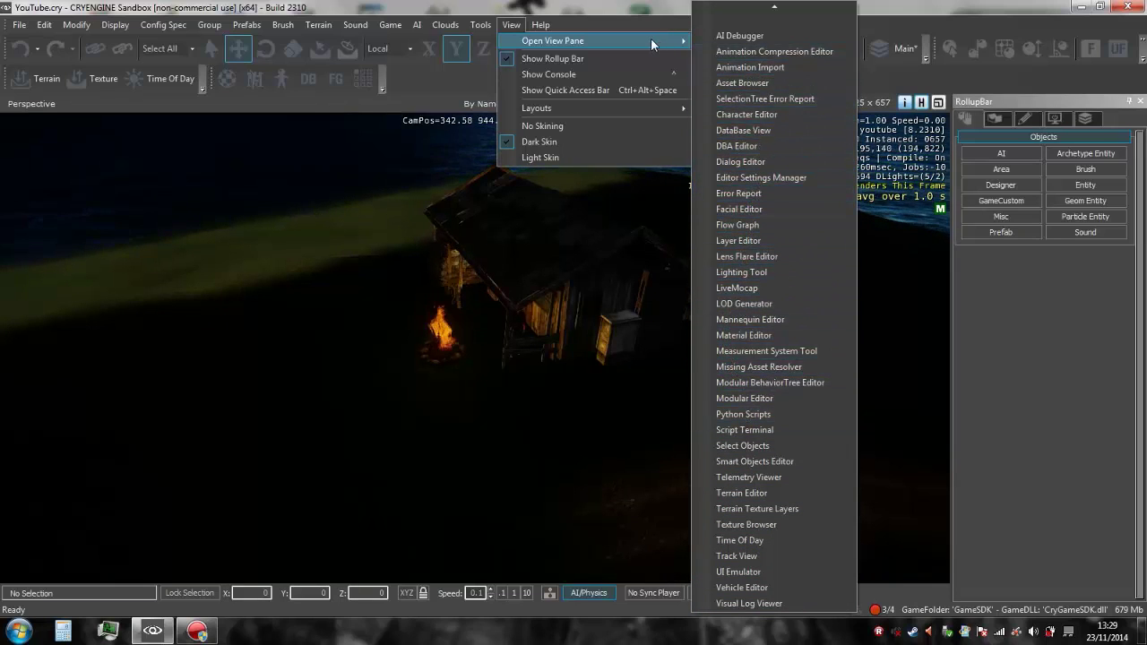
pyautogui.click(667, 15)
pyautogui.click(479, 24)
pyautogui.moveTo(506, 189)
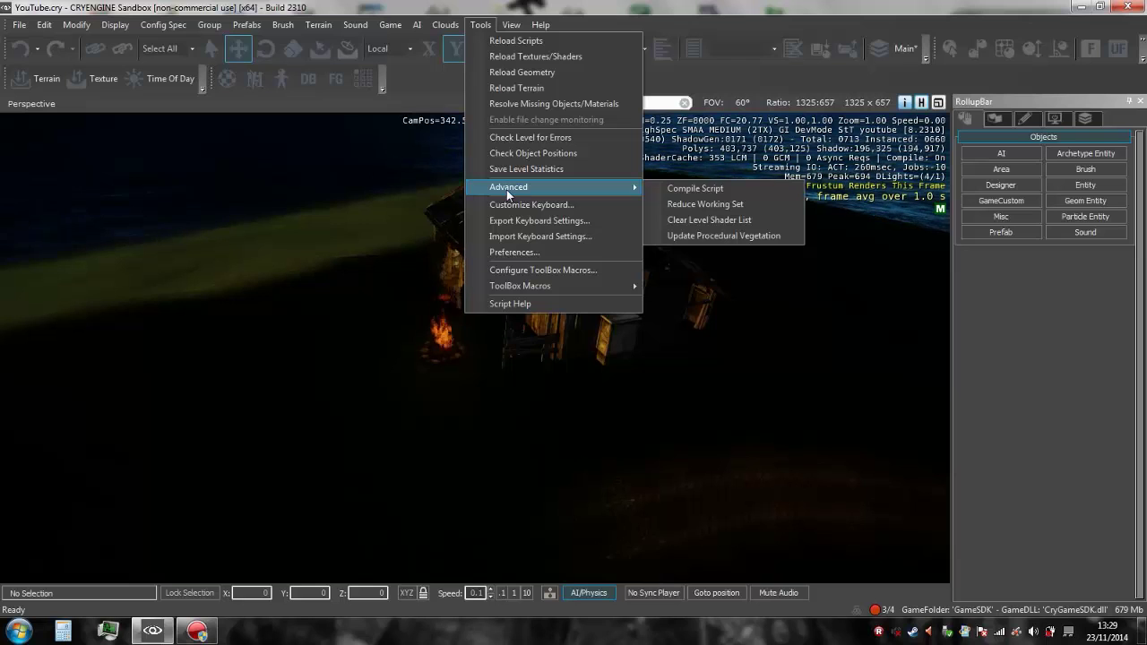
pyautogui.click(287, 327)
pyautogui.click(486, 26)
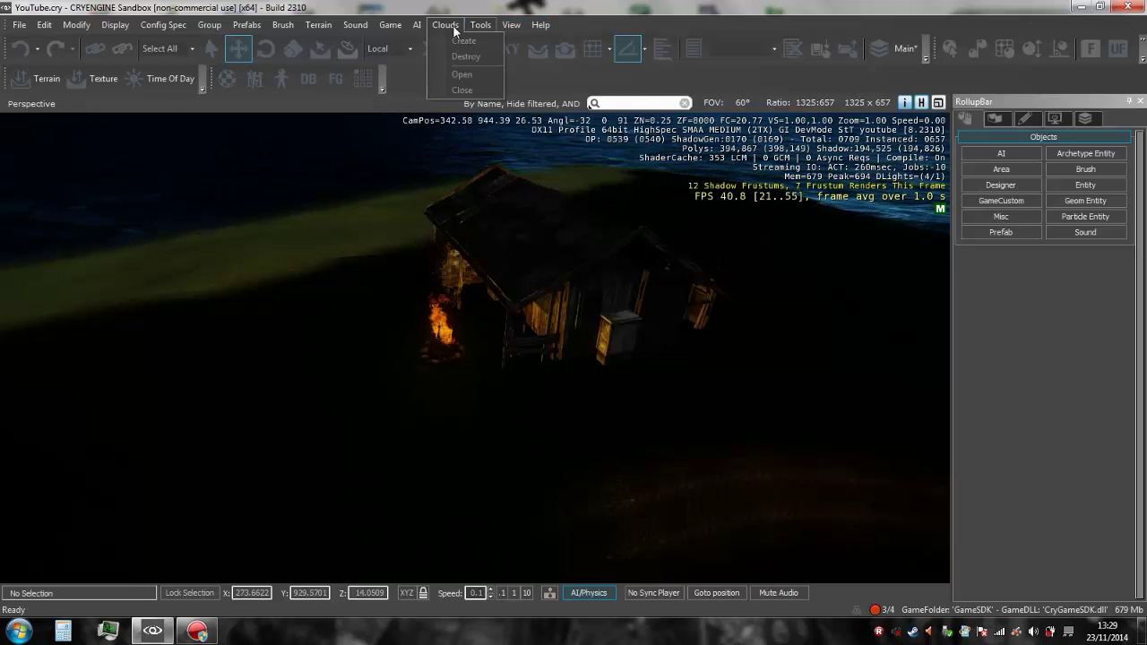
pyautogui.moveTo(401, 26)
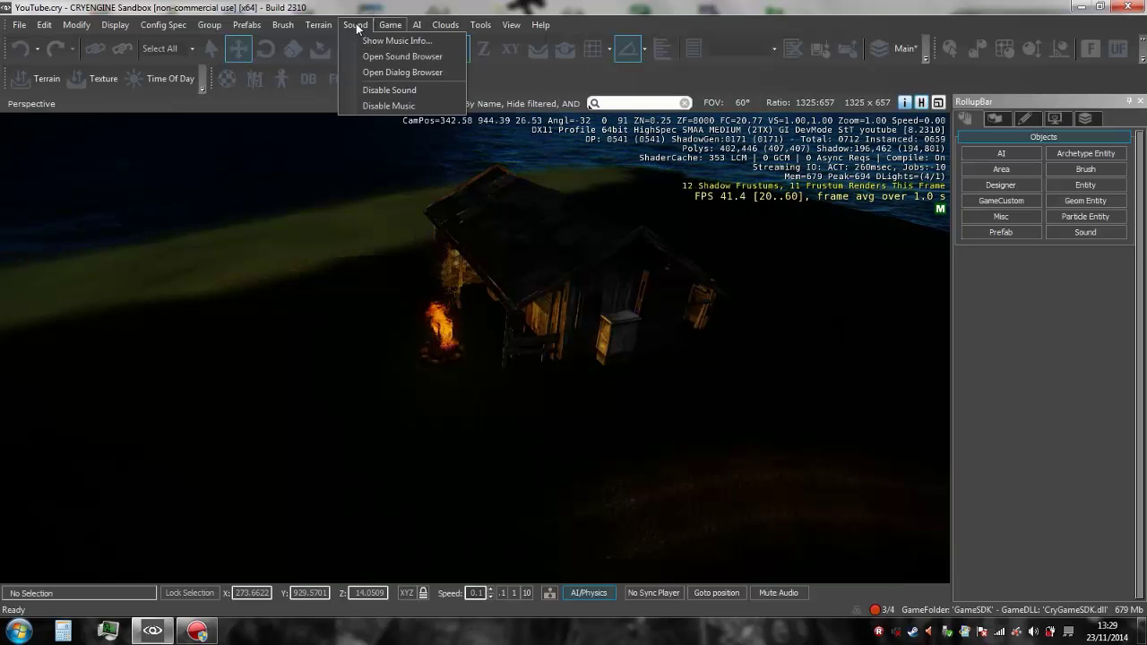
pyautogui.moveTo(285, 27)
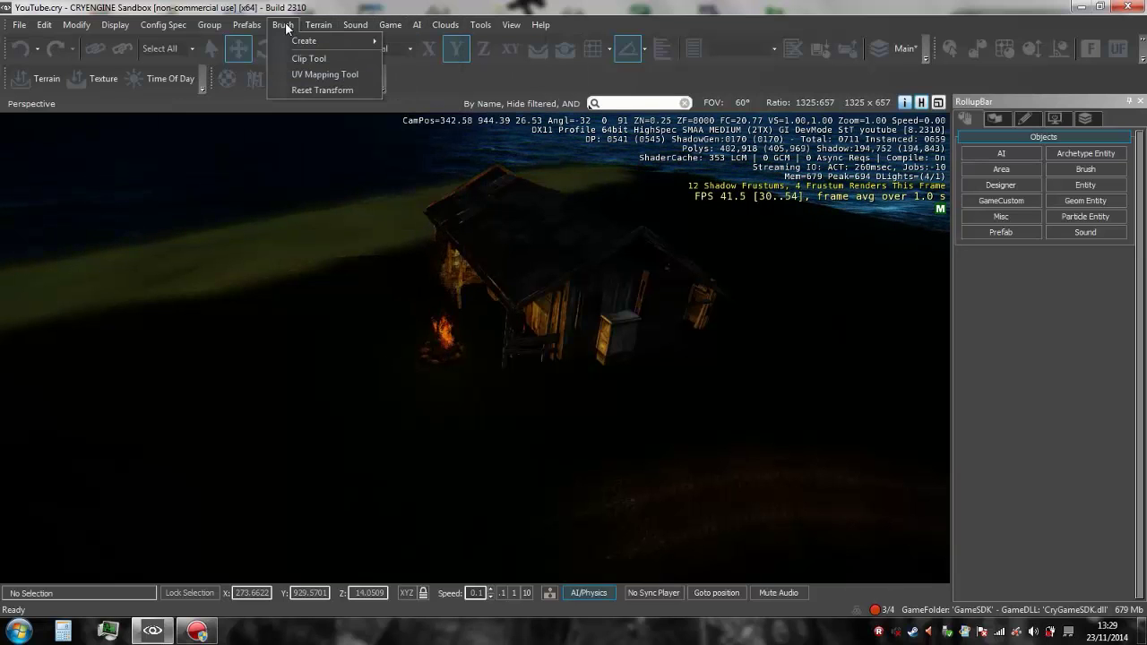
pyautogui.moveTo(242, 27)
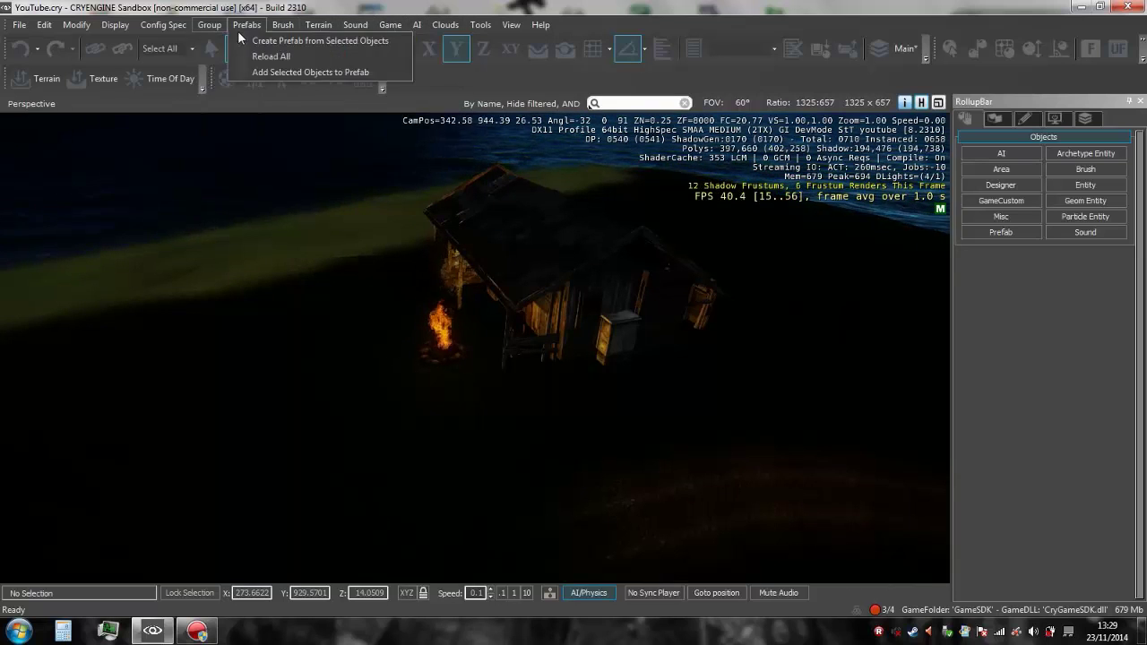
pyautogui.moveTo(190, 27)
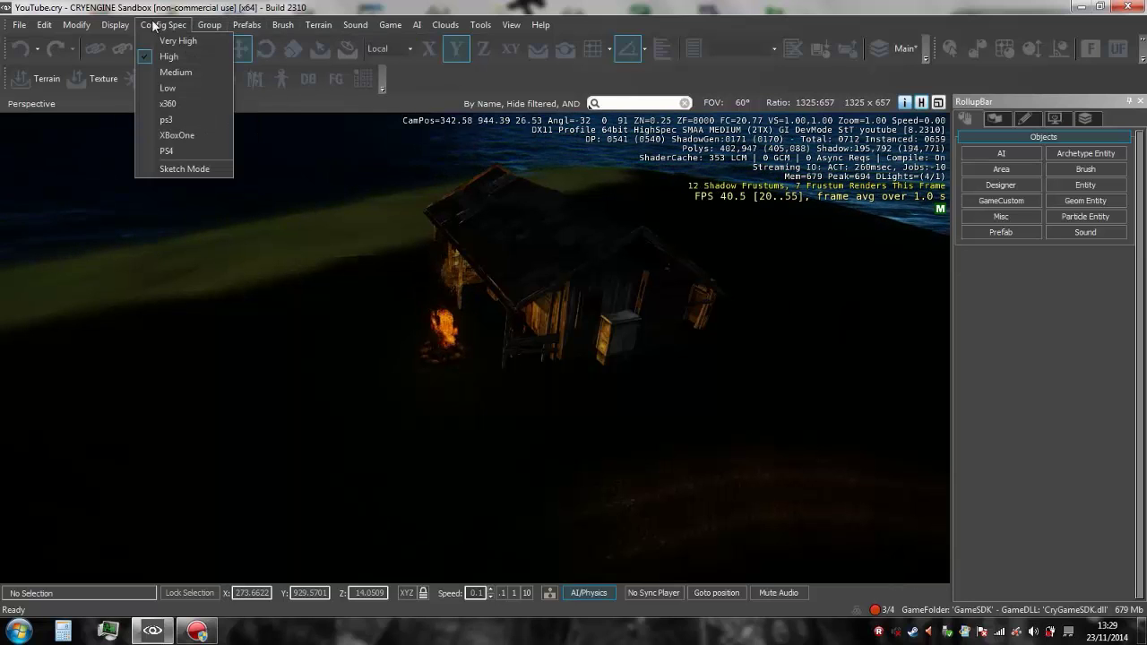
pyautogui.moveTo(117, 26)
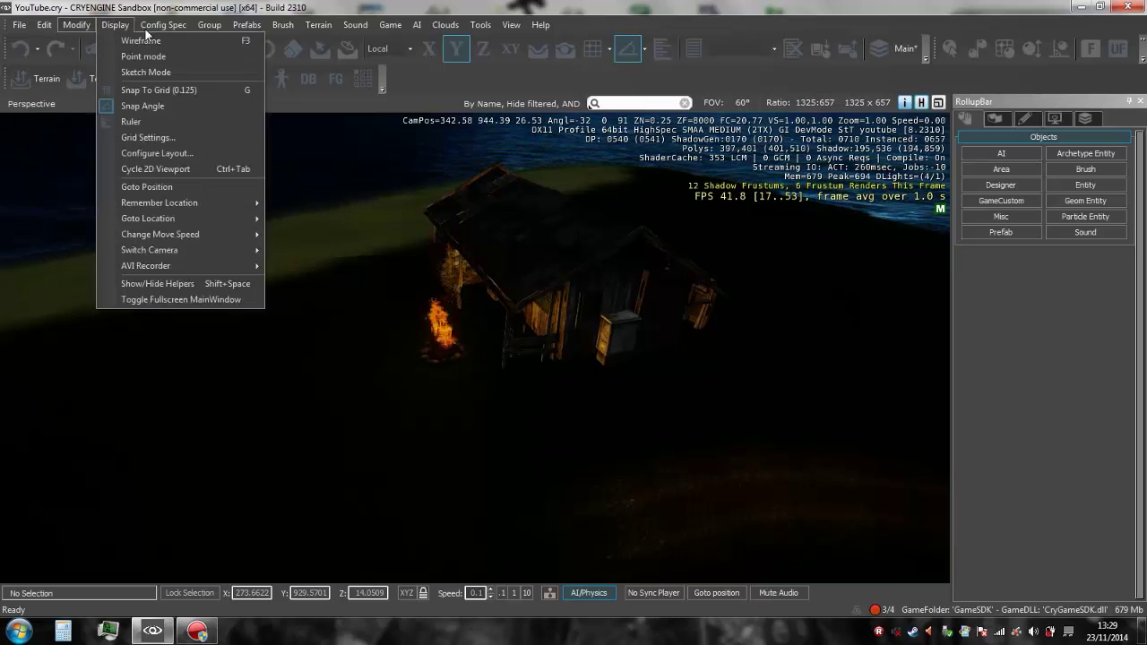
pyautogui.click(420, 82)
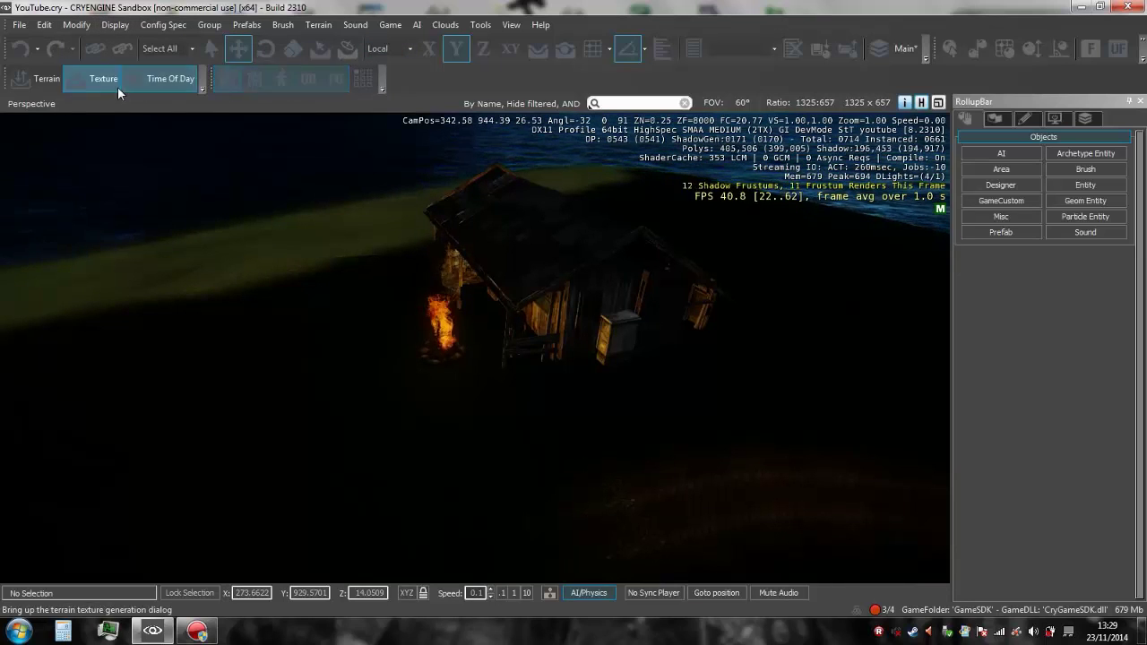
pyautogui.click(1115, 52)
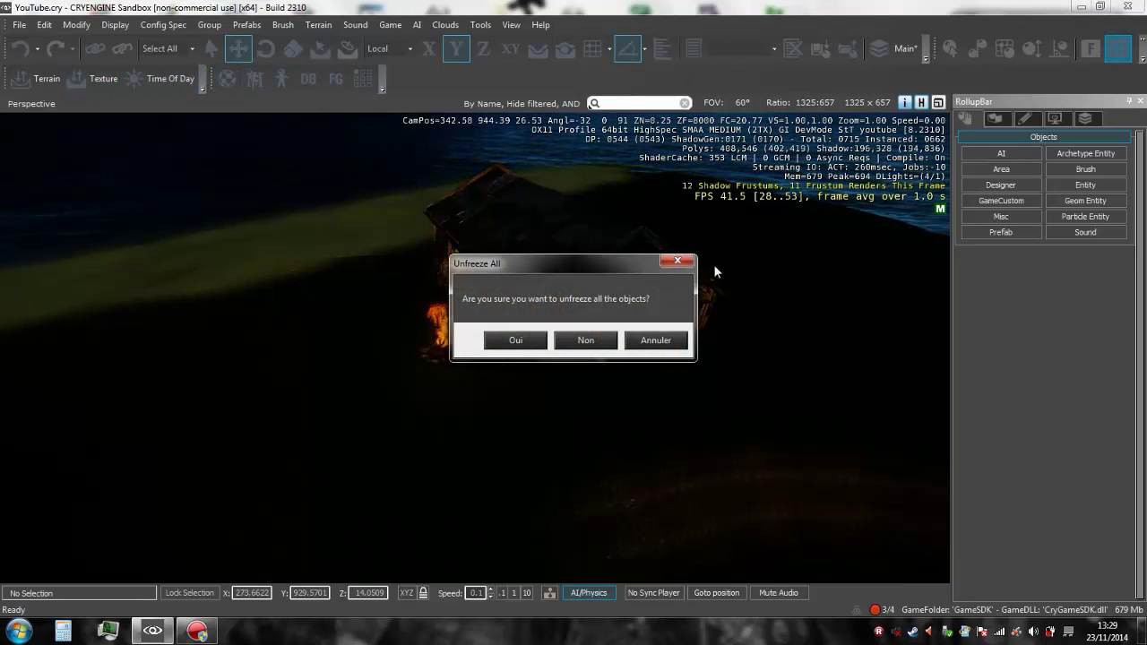
pyautogui.click(655, 340)
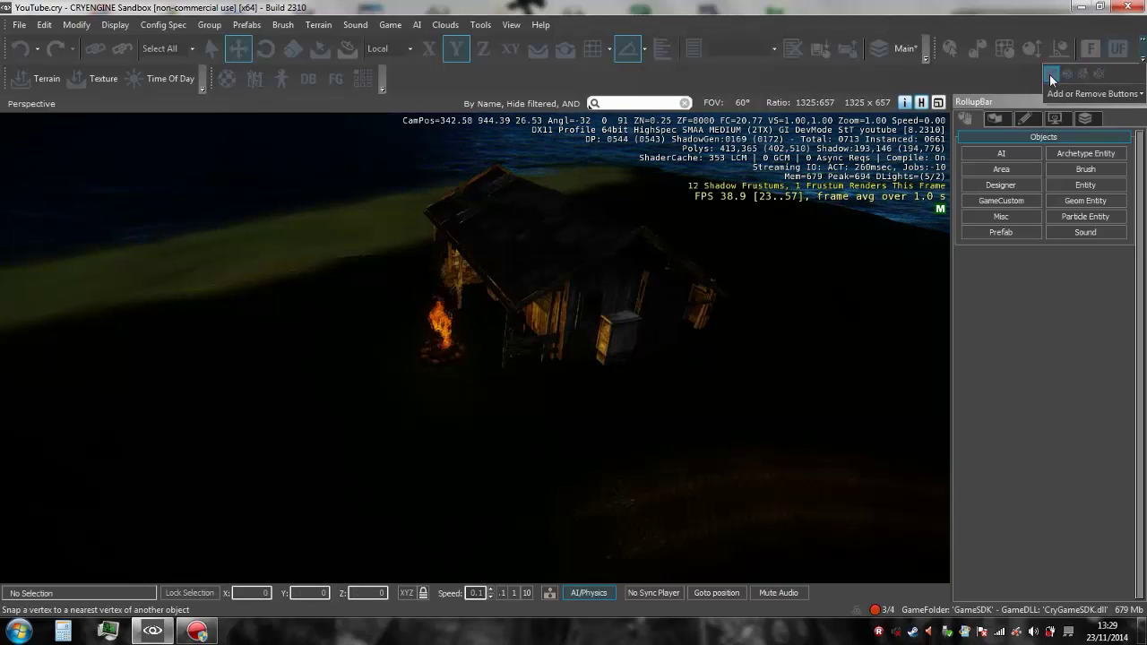
pyautogui.click(382, 90)
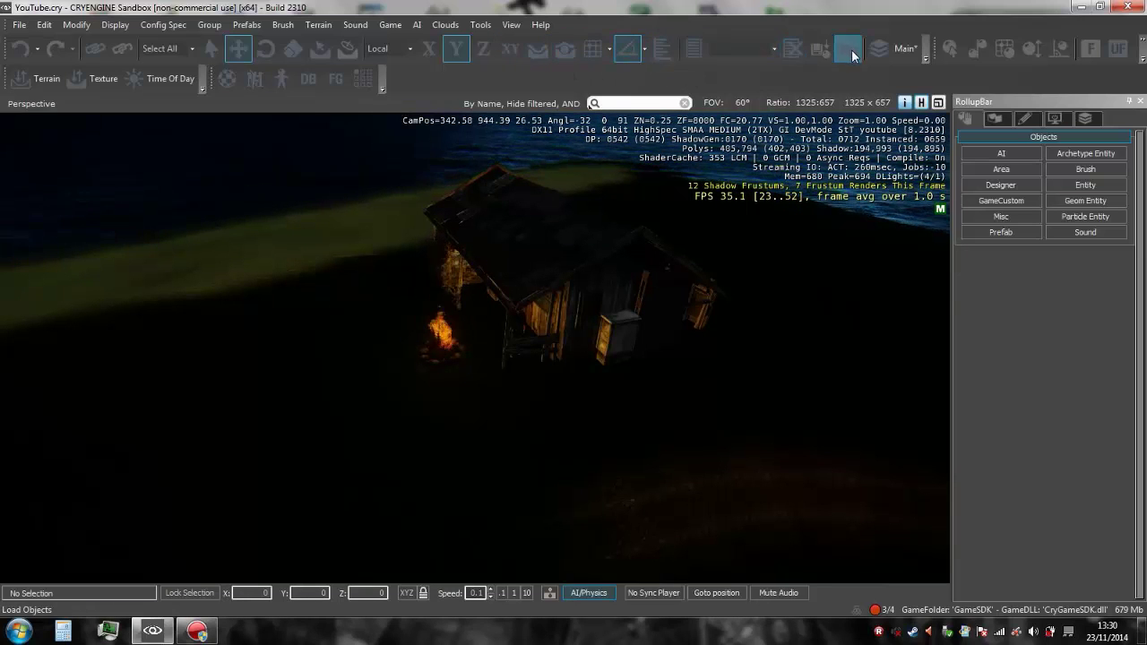
# - Select the AI character at the hut and review its entity properties from the general settings through the Perception group
pyautogui.moveTo(737, 239); pyautogui.dragTo(764, 240, button='right')
pyautogui.press('w')
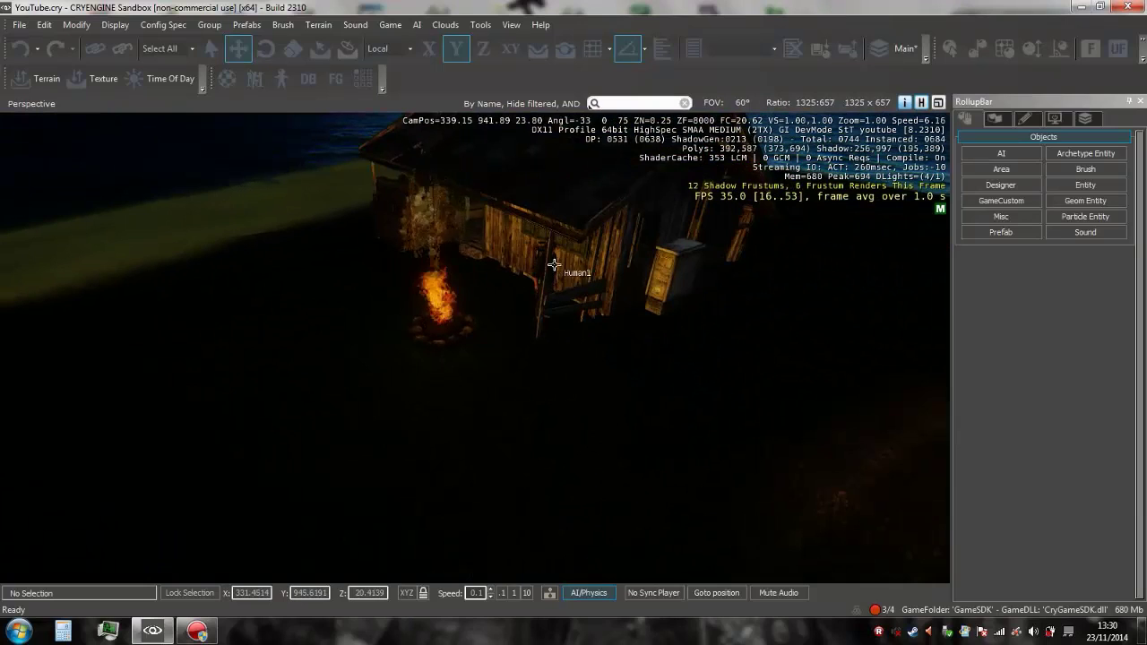
pyautogui.click(543, 263)
pyautogui.moveTo(1139, 302); pyautogui.dragTo(1143, 503)
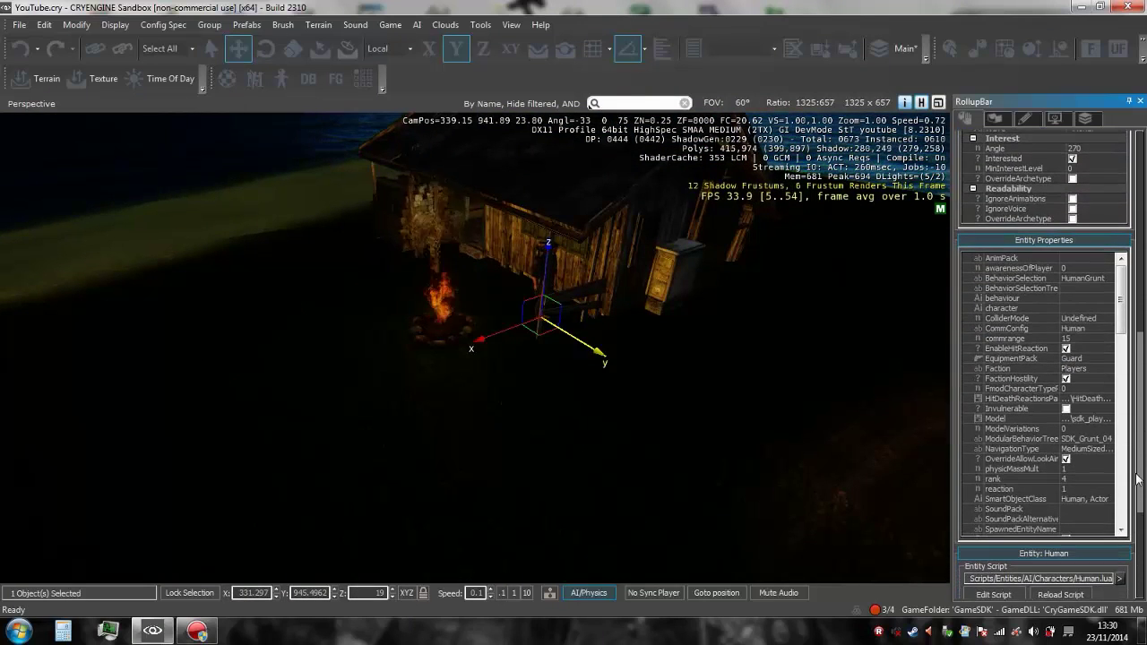
pyautogui.moveTo(1122, 303); pyautogui.dragTo(1120, 350)
pyautogui.click(1065, 370)
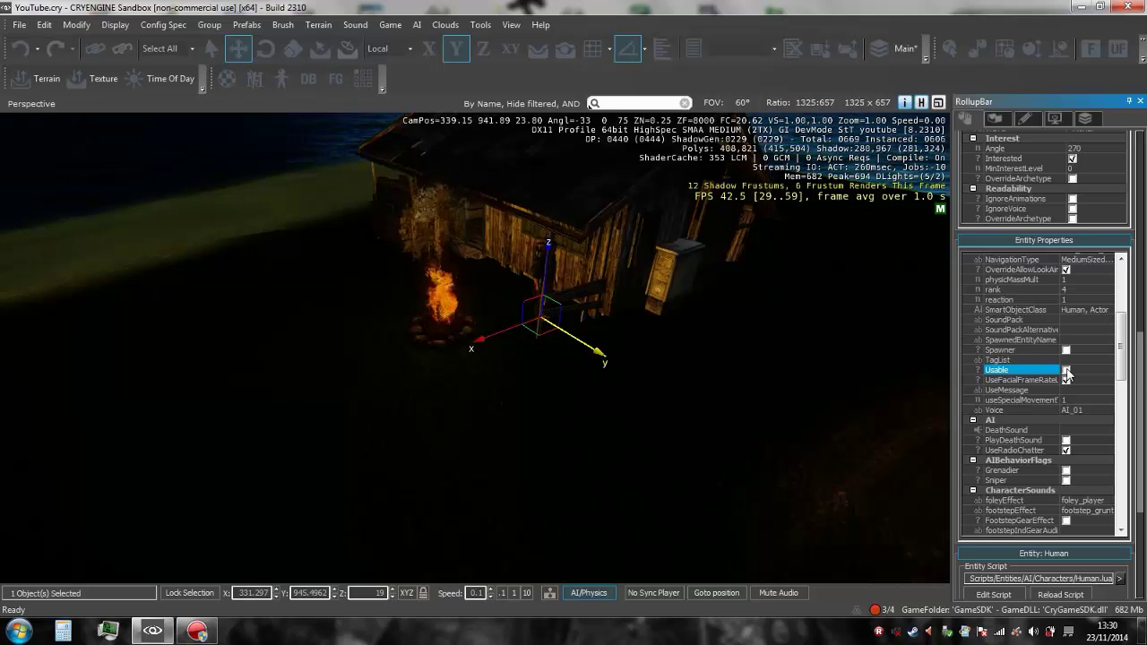
pyautogui.moveTo(1120, 349); pyautogui.dragTo(1117, 377)
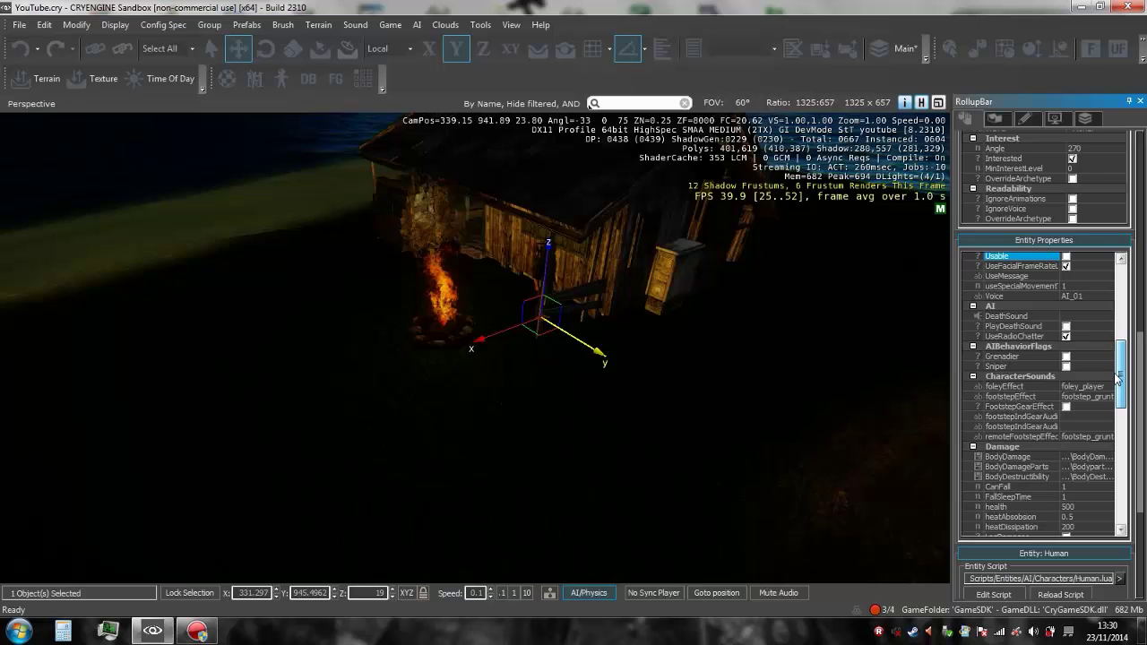
pyautogui.moveTo(1118, 380); pyautogui.dragTo(1101, 455)
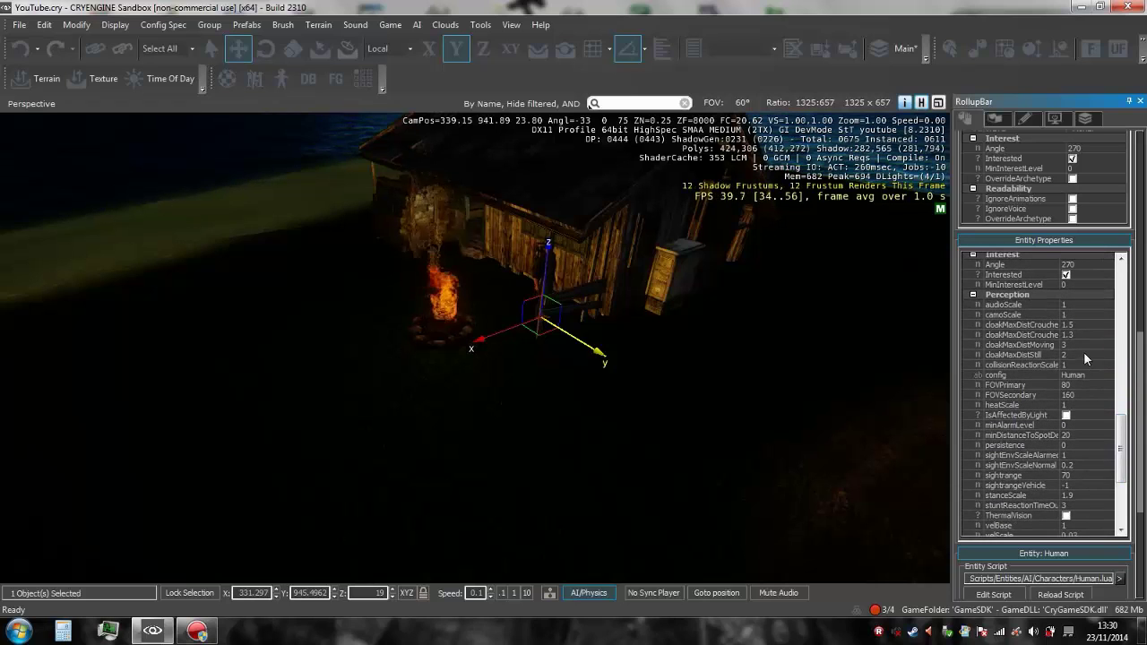
# - Enable IsAffectedByLight in the character's Perception properties and look over the remaining property groups below
pyautogui.click(1078, 305)
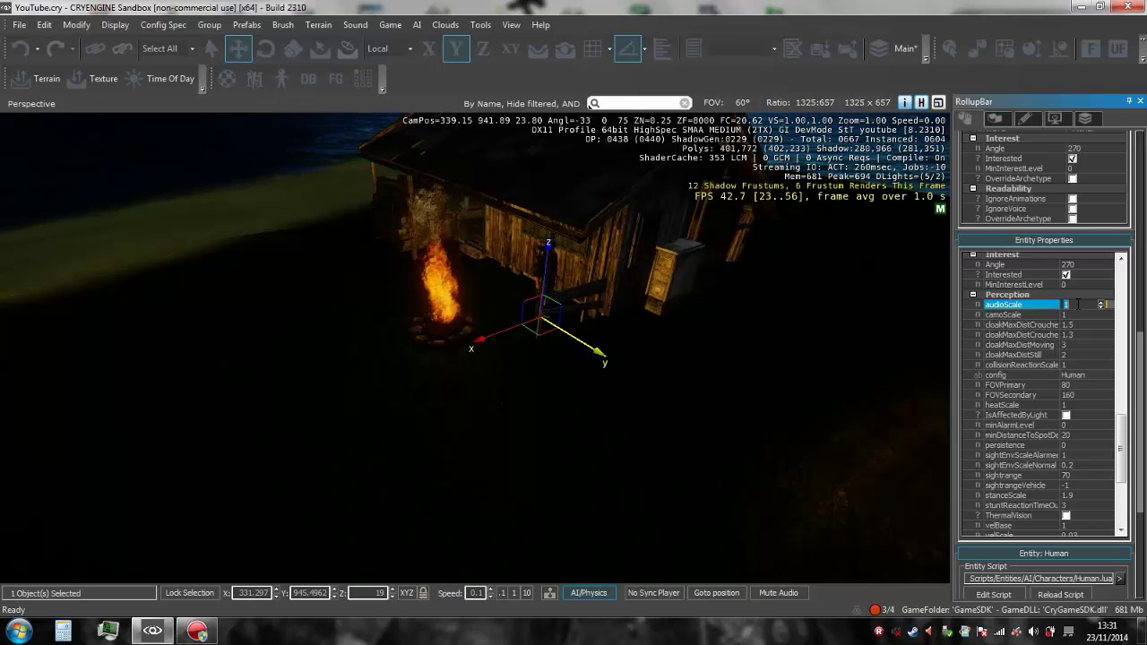
pyautogui.click(1066, 317)
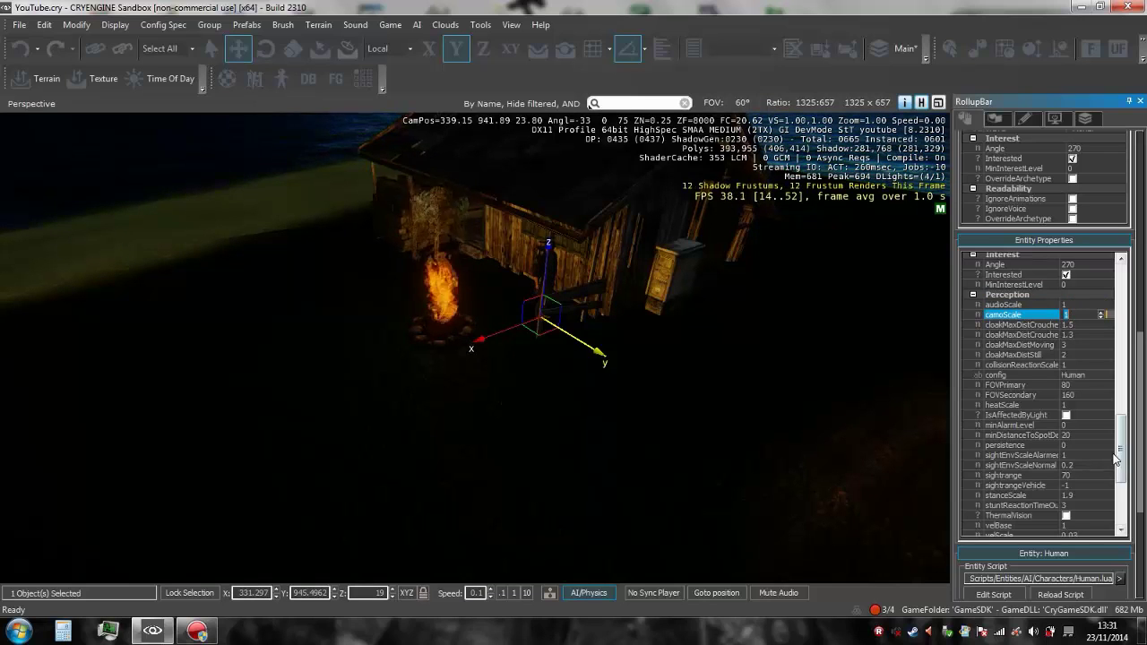
pyautogui.click(1069, 415)
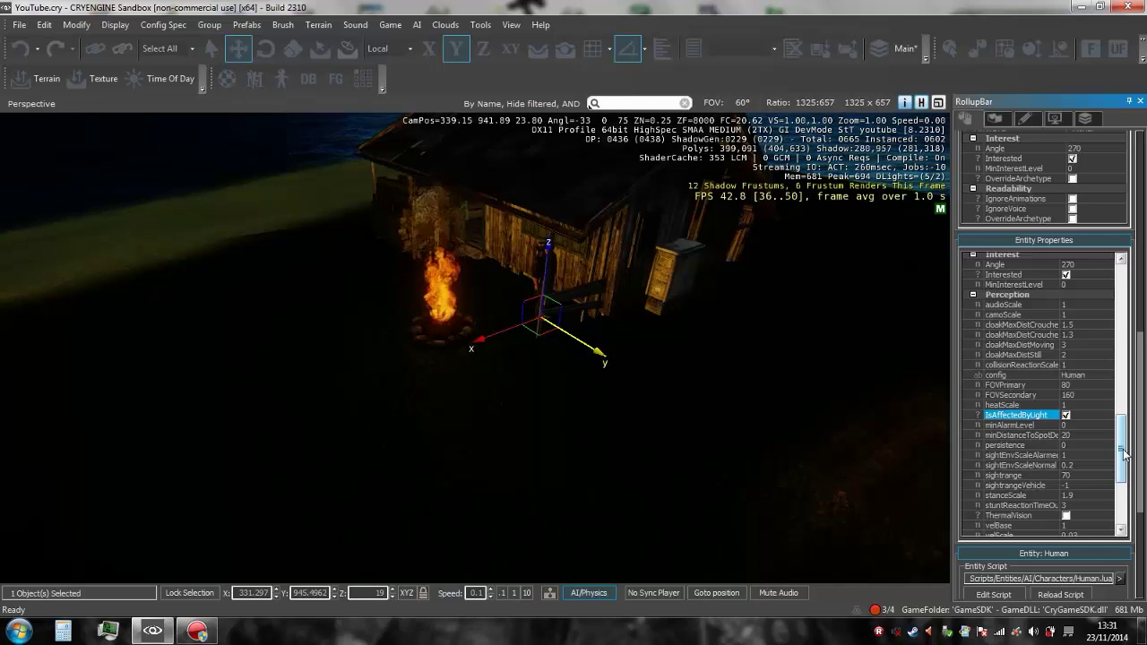
pyautogui.moveTo(1124, 454); pyautogui.dragTo(1126, 490)
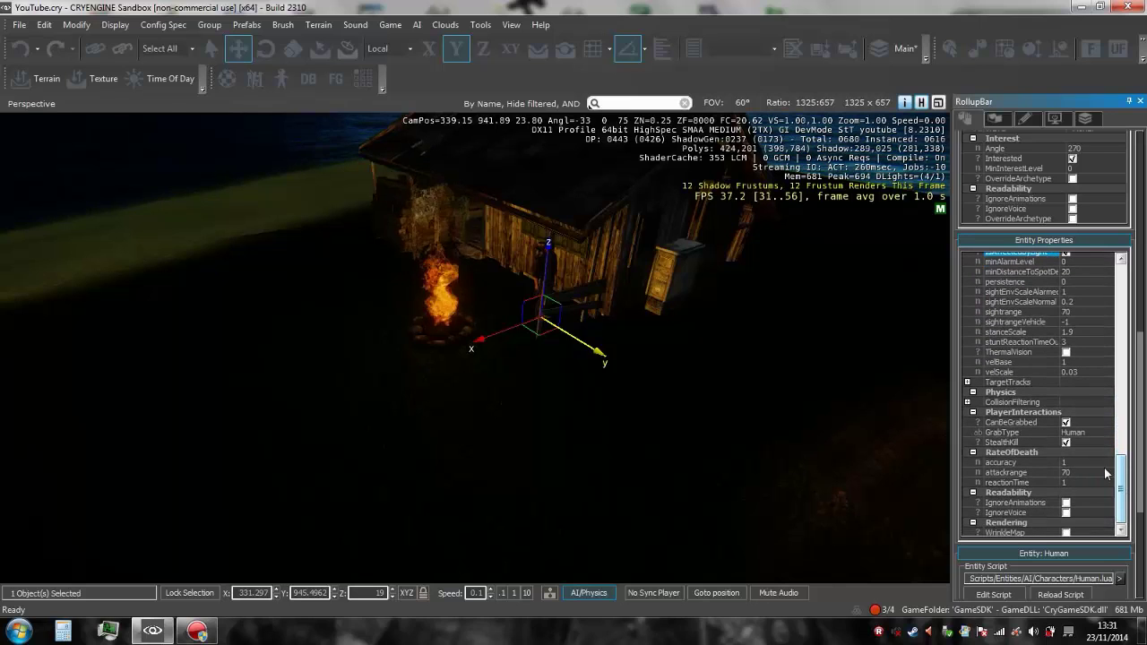
pyautogui.scroll(-1, 1079, 475)
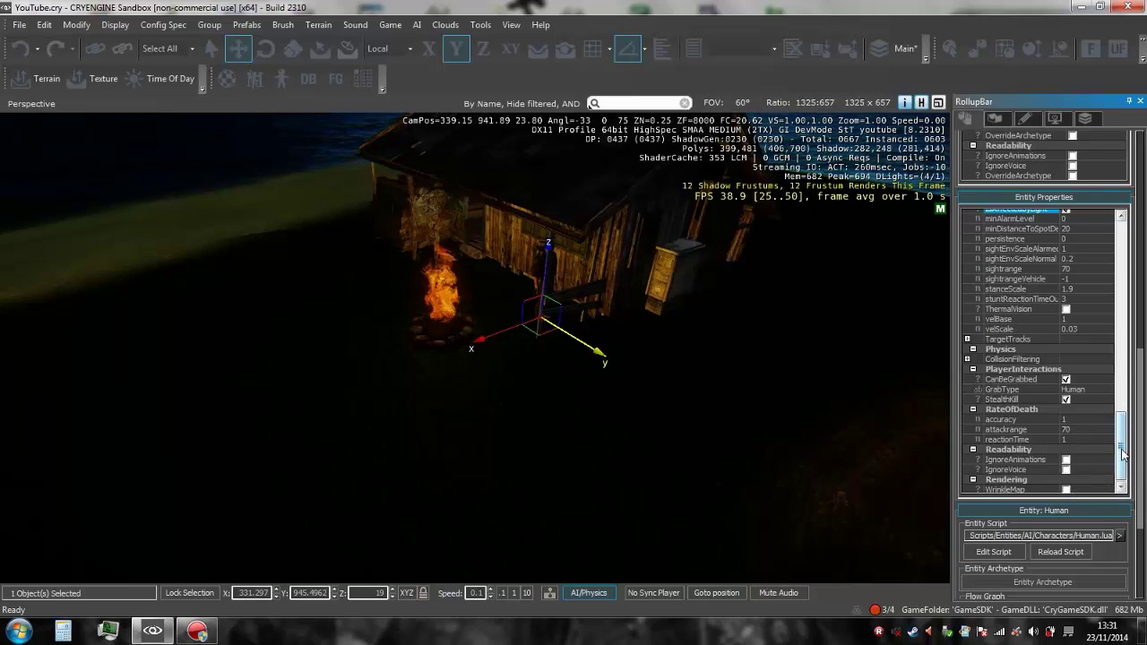
# - Place a second Human AI entity on the ground near the hut and shift it slightly
pyautogui.moveTo(1121, 450); pyautogui.dragTo(1040, 232)
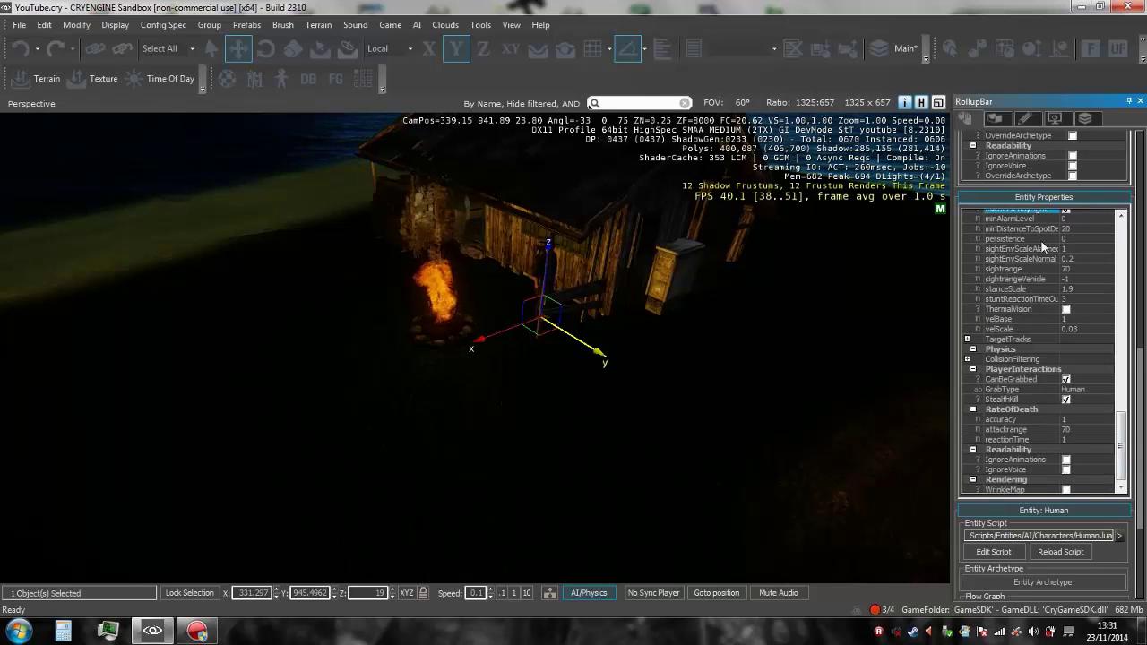
pyautogui.moveTo(1121, 445); pyautogui.dragTo(1126, 205)
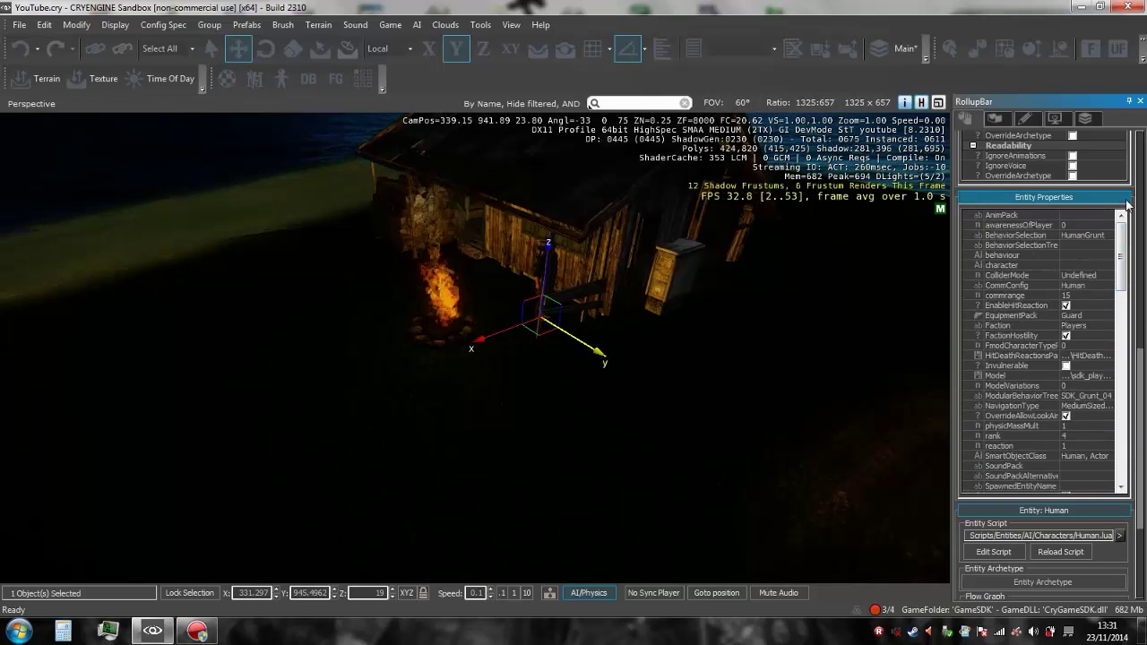
pyautogui.moveTo(1139, 381); pyautogui.dragTo(1134, 113)
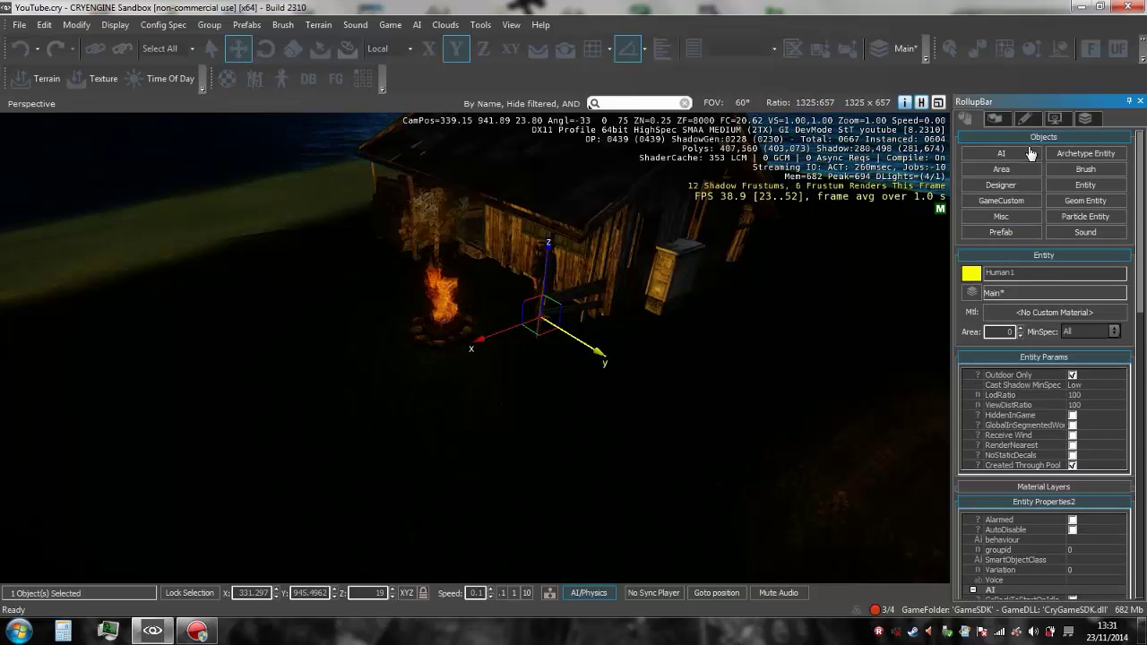
pyautogui.click(1085, 168)
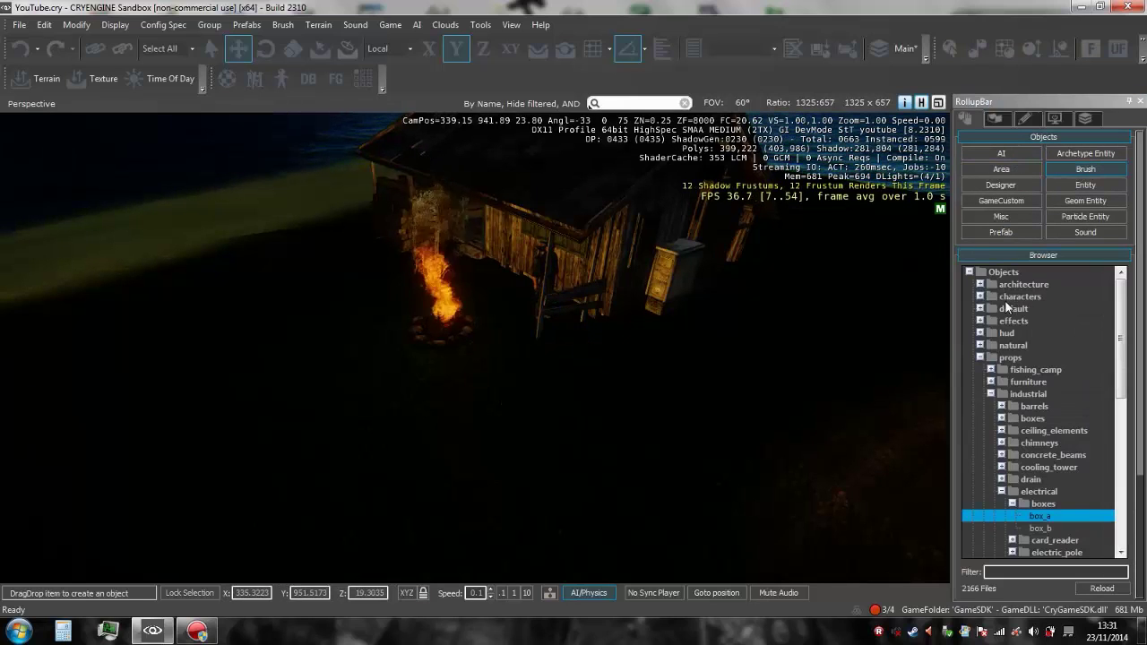
pyautogui.click(1085, 184)
pyautogui.moveTo(1012, 321); pyautogui.dragTo(798, 455)
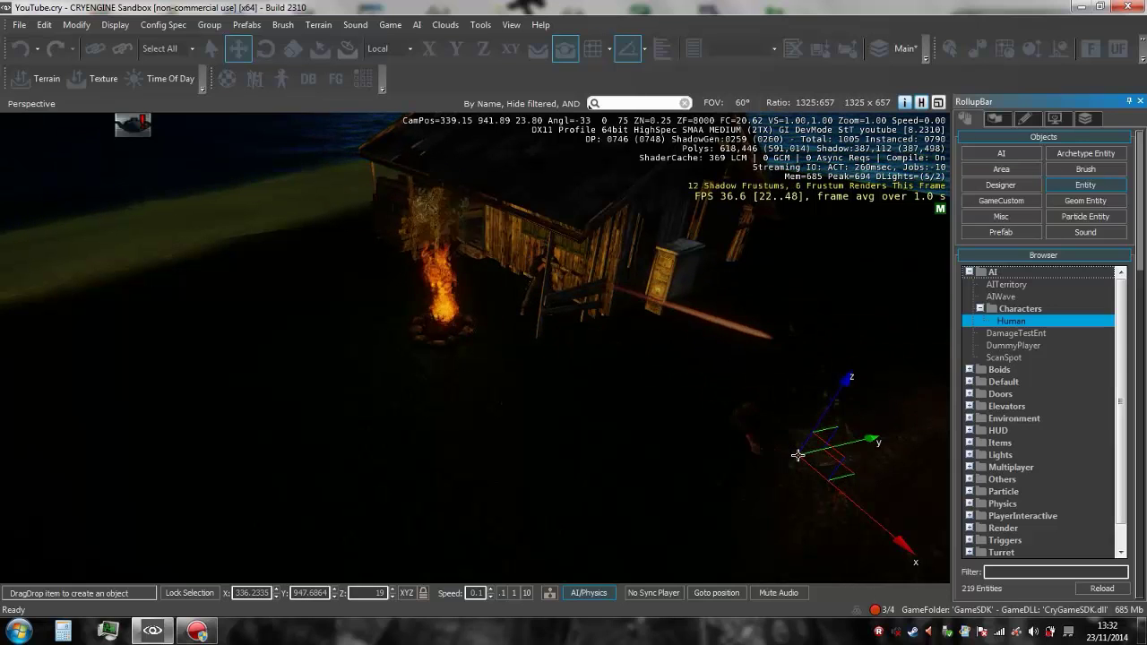
pyautogui.moveTo(738, 403); pyautogui.dragTo(764, 432)
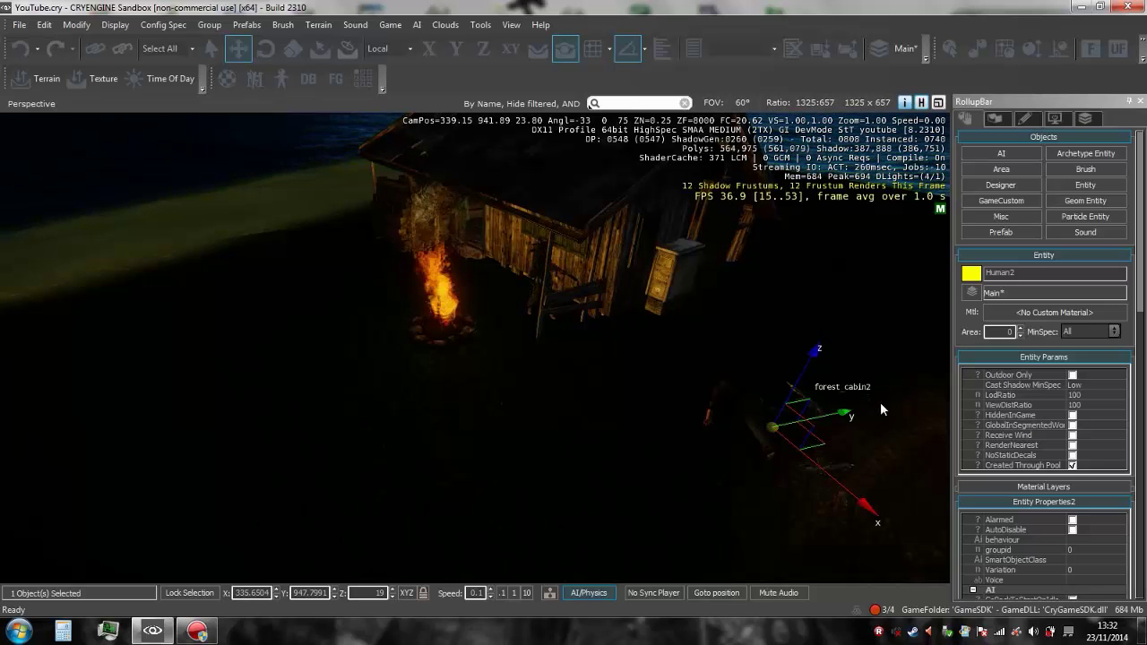
# - Try to delete the second human character while AI/Physics mode is active and dismiss the warning
pyautogui.press('Delete')
pyautogui.press('Return')
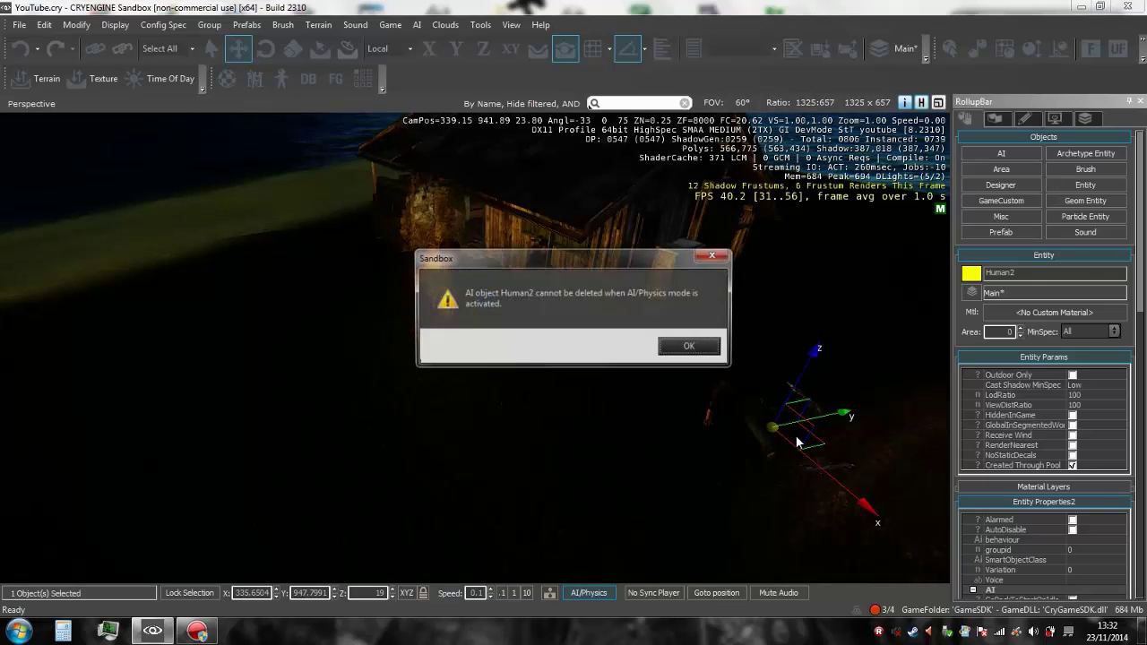
pyautogui.click(694, 349)
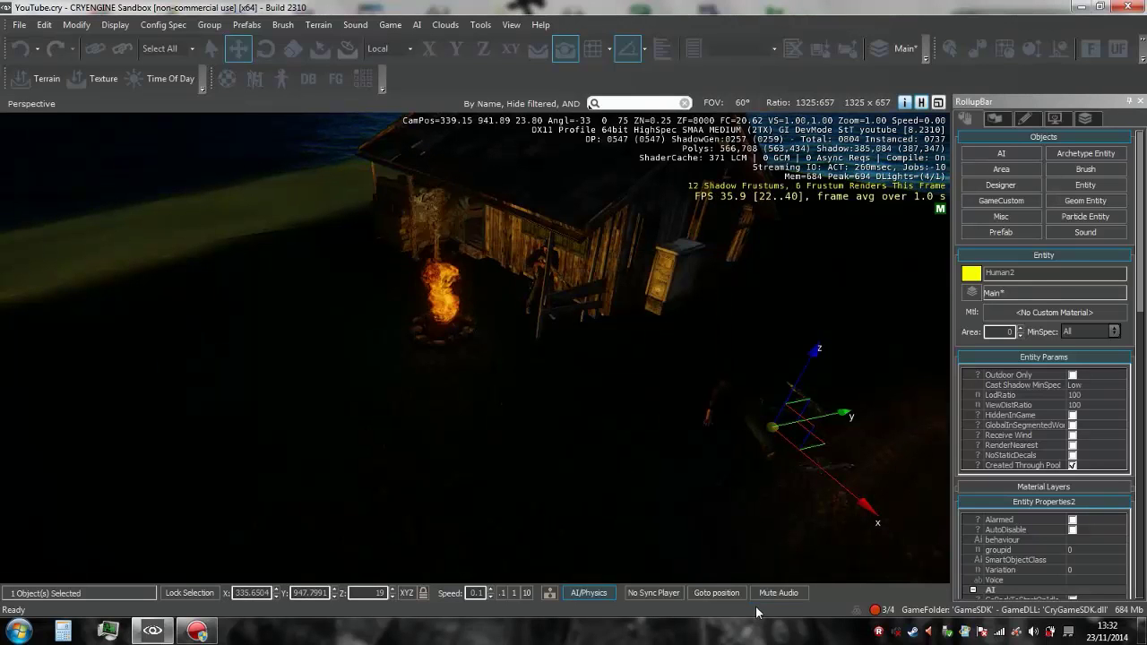
# - Turn off AI/Physics mode and delete the second human character
pyautogui.click(613, 593)
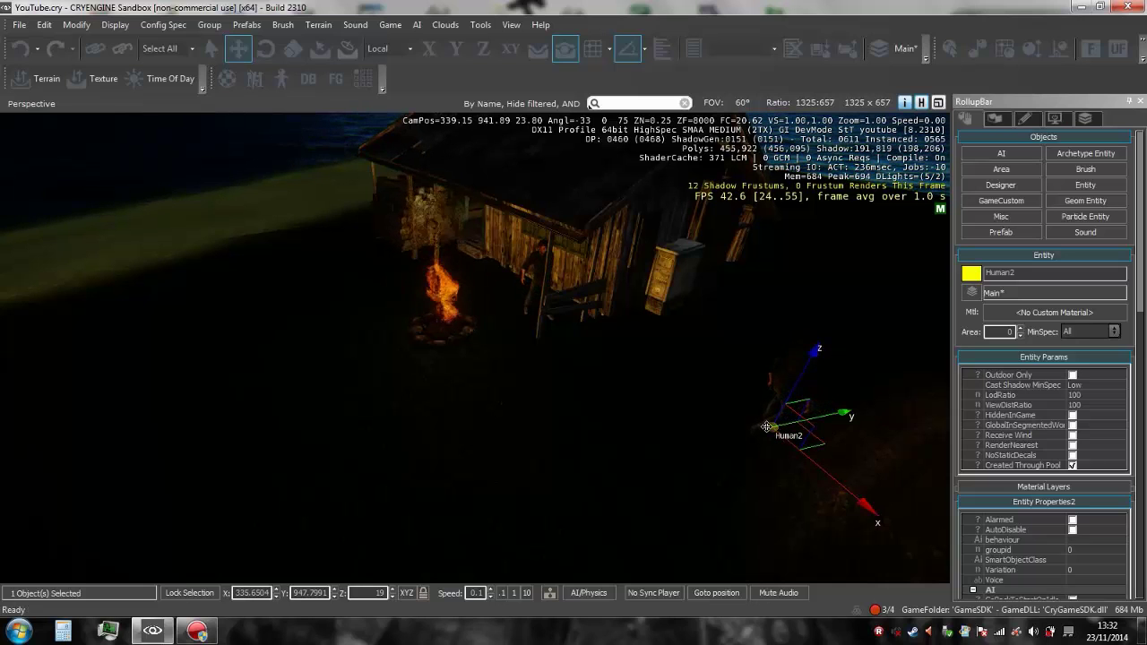
pyautogui.press('Delete')
pyautogui.press('Return')
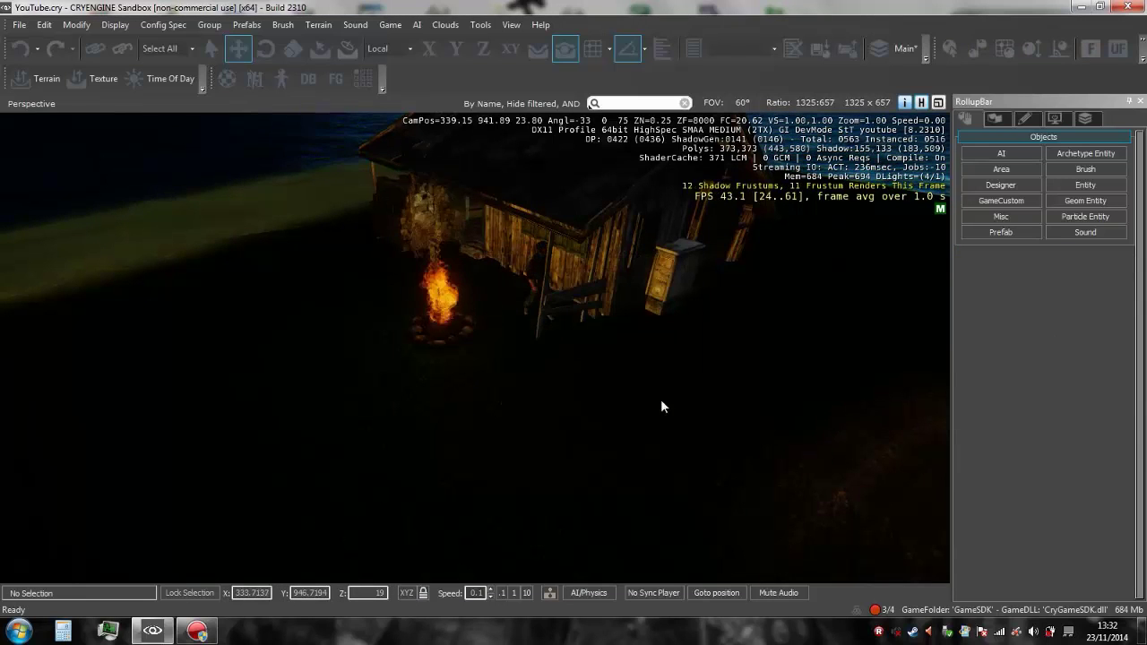
pyautogui.press('s')
pyautogui.moveTo(647, 369); pyautogui.dragTo(461, 314, button='right')
pyautogui.moveTo(591, 103); pyautogui.dragTo(589, 103, button='right')
pyautogui.moveTo(586, 486); pyautogui.dragTo(548, 473, button='right')
pyautogui.moveTo(590, 103); pyautogui.dragTo(588, 104, button='right')
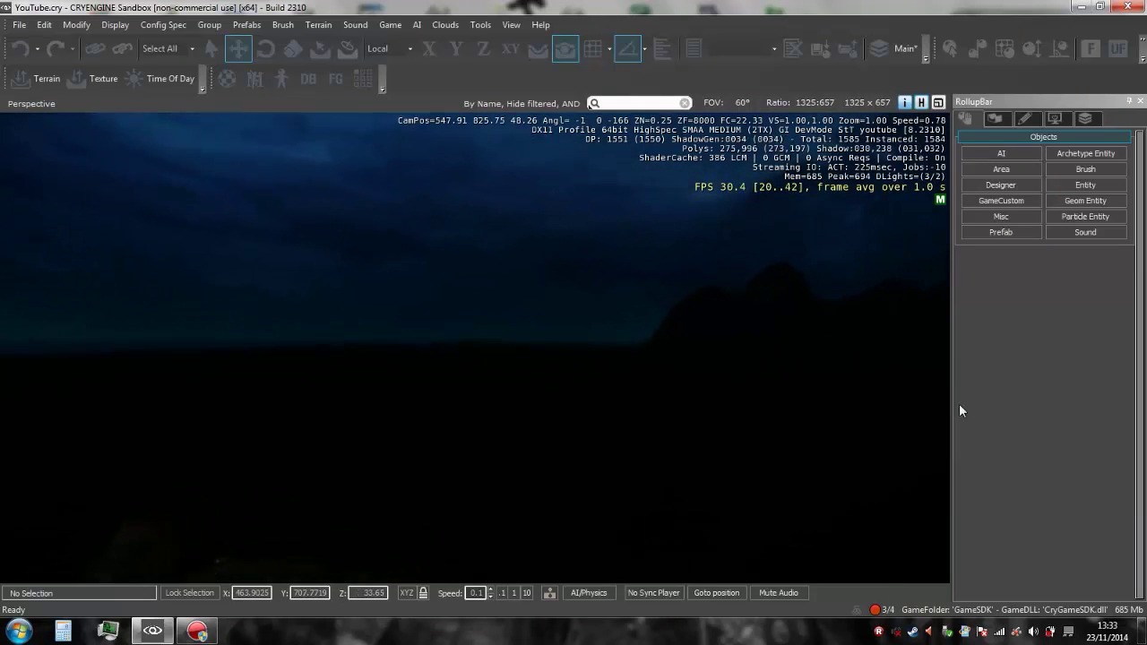
# - Look over the dark hills and rock formations around the level from the air
pyautogui.moveTo(579, 423); pyautogui.dragTo(579, 423, button='right')
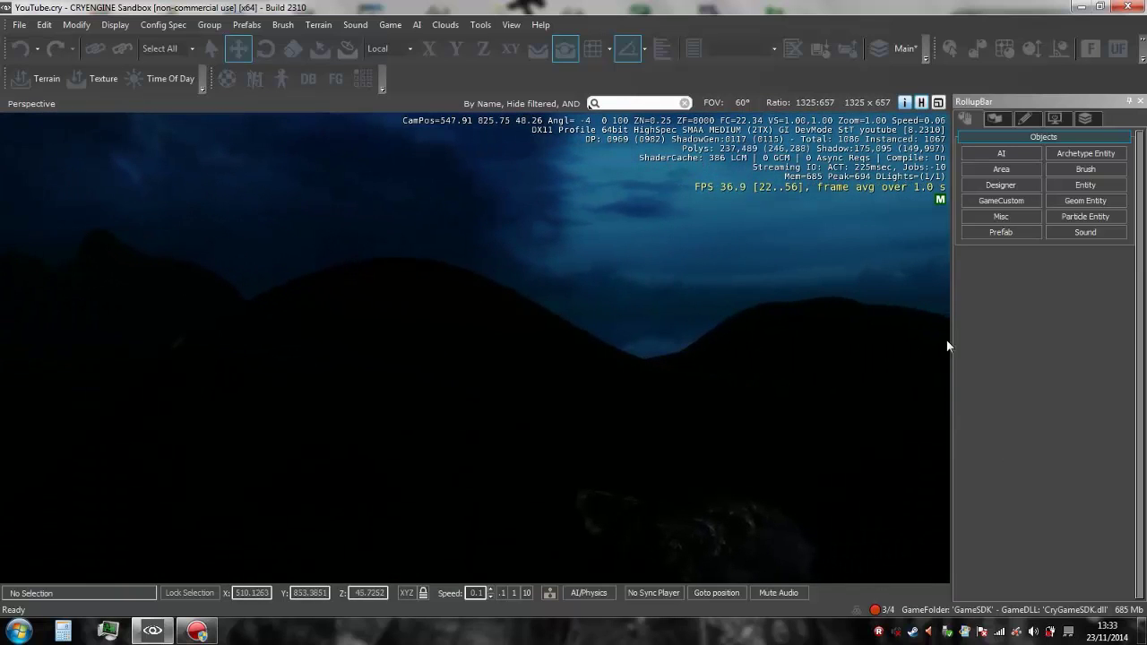
pyautogui.moveTo(412, 334); pyautogui.dragTo(412, 333, button='right')
pyautogui.press('w')
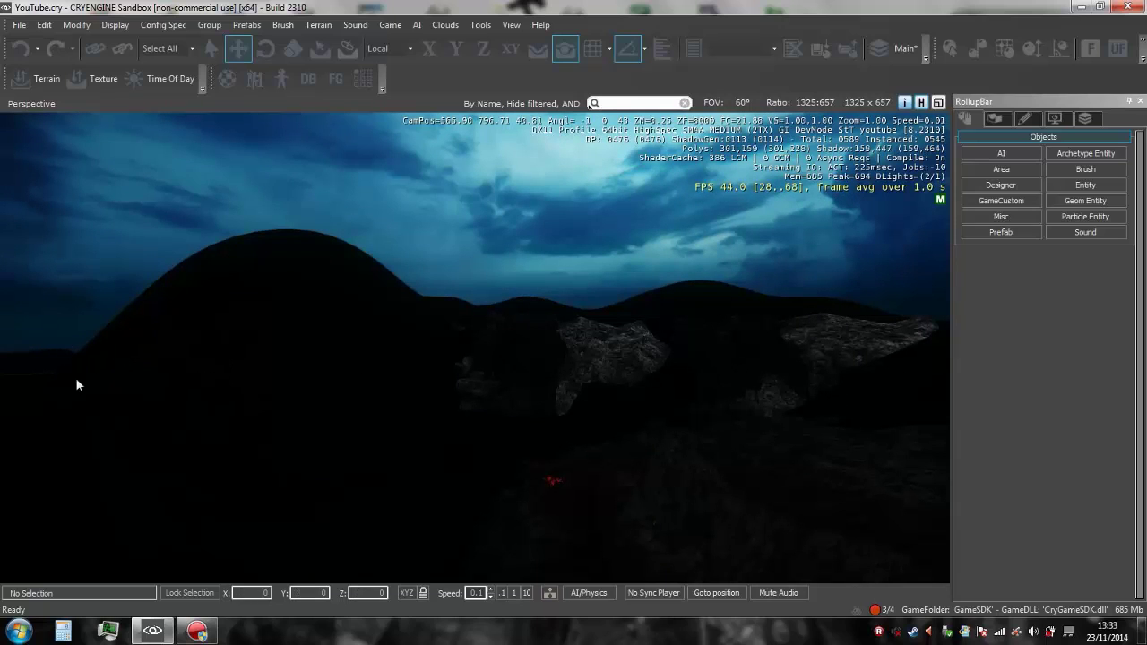
pyautogui.press('w')
pyautogui.moveTo(550, 362); pyautogui.dragTo(887, 359, button='right')
pyautogui.press('s')
pyautogui.moveTo(556, 394); pyautogui.dragTo(560, 396, button='right')
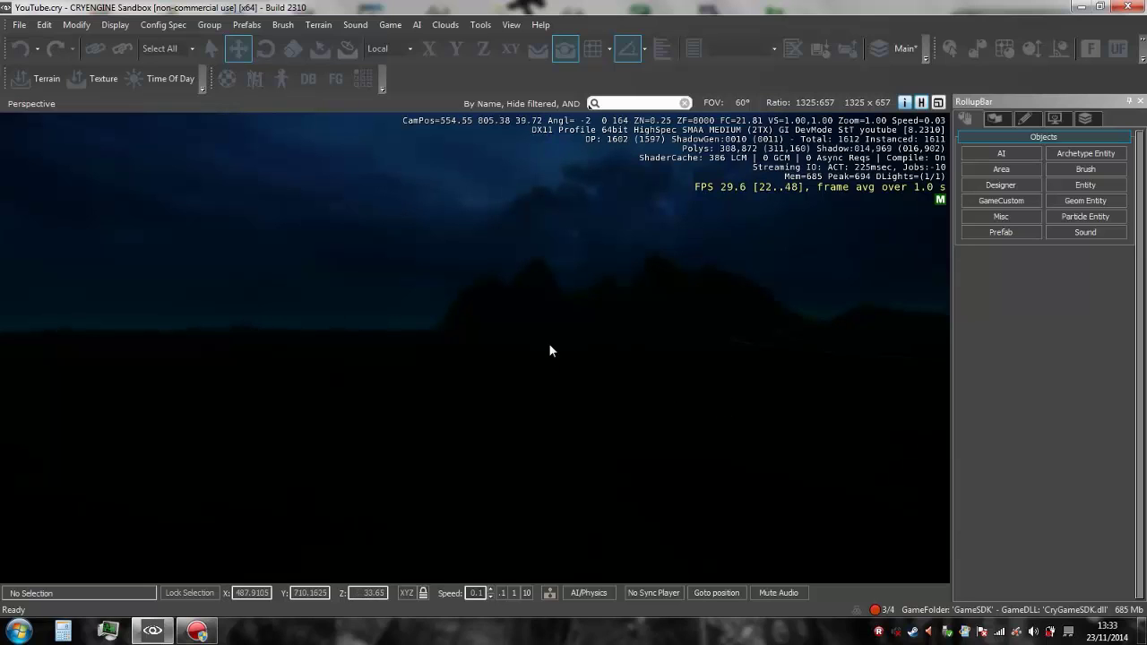
# - Fly across the level to the open ground beside the wooden hut and campfire and inspect that area
pyautogui.moveTo(412, 482); pyautogui.dragTo(462, 452, button='right')
pyautogui.moveTo(520, 448); pyautogui.dragTo(900, 479, button='right')
pyautogui.press('w')
pyautogui.press('a')
pyautogui.press('w')
pyautogui.press('s')
pyautogui.press('a')
pyautogui.press('s')
pyautogui.moveTo(584, 444); pyautogui.dragTo(790, 506, button='right')
pyautogui.press('s')
pyautogui.moveTo(179, 529); pyautogui.dragTo(421, 506, button='right')
pyautogui.press('w')
pyautogui.press('w')
pyautogui.press('w')
# - Browse the placeable Entity objects and collapse the Characters folder under AI
pyautogui.click(1088, 171)
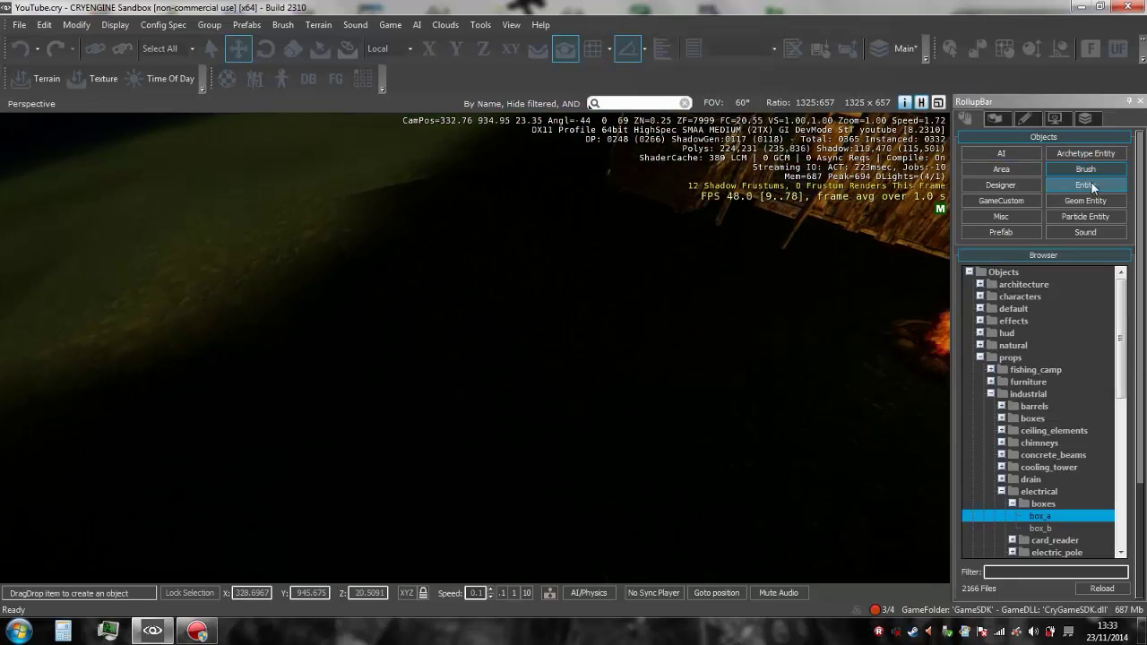
pyautogui.click(1091, 186)
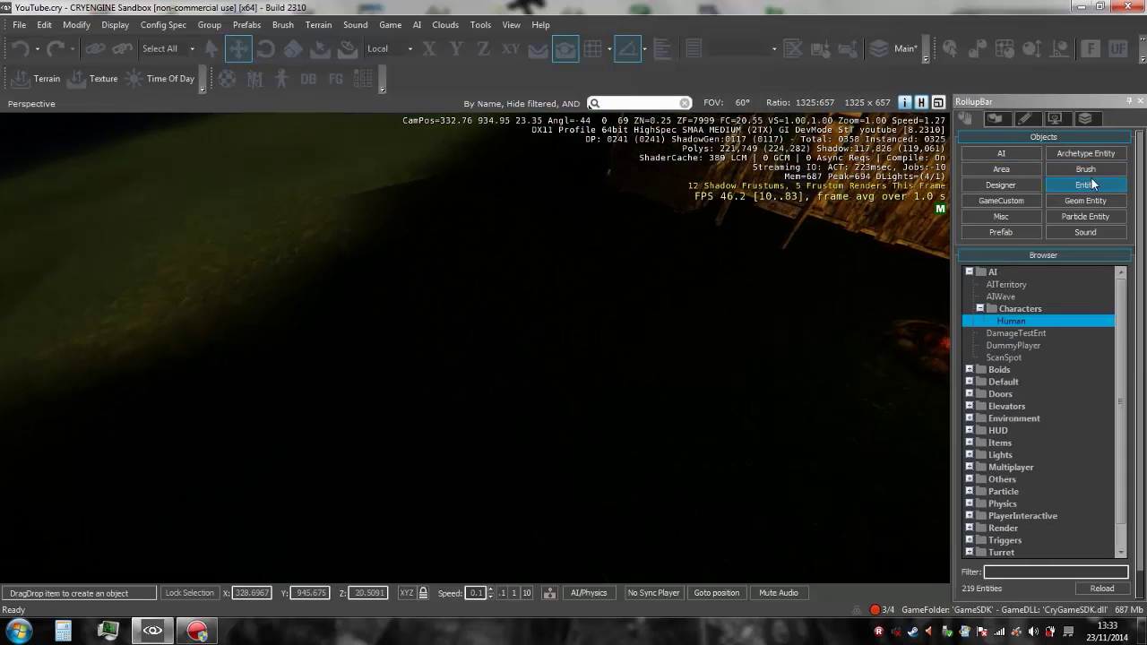
pyautogui.click(980, 309)
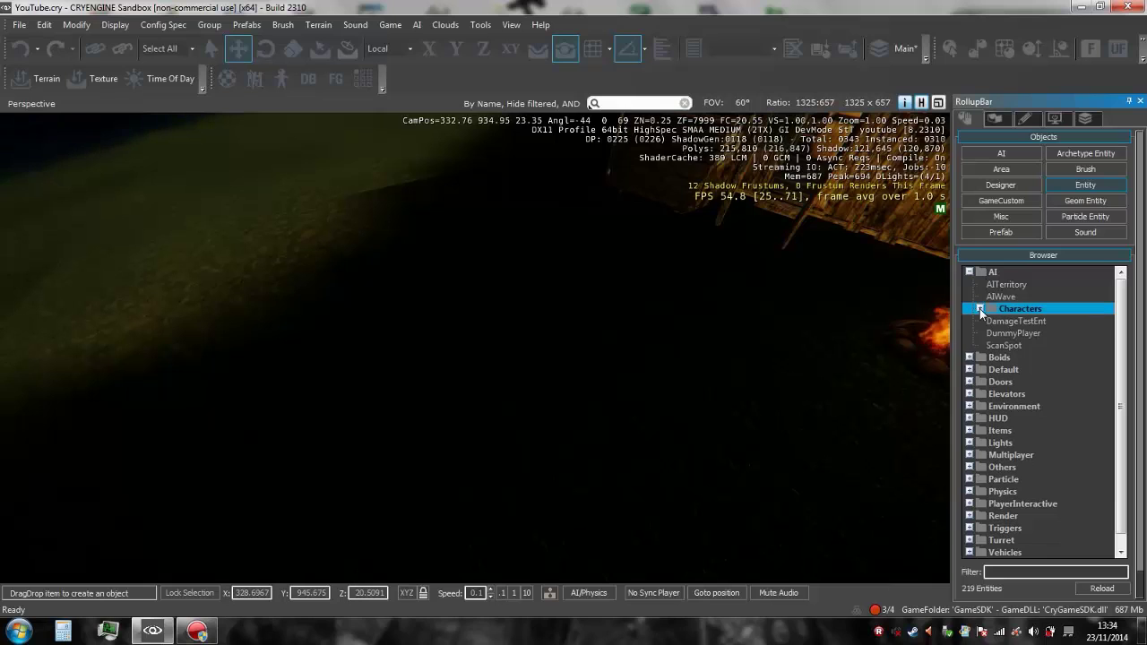